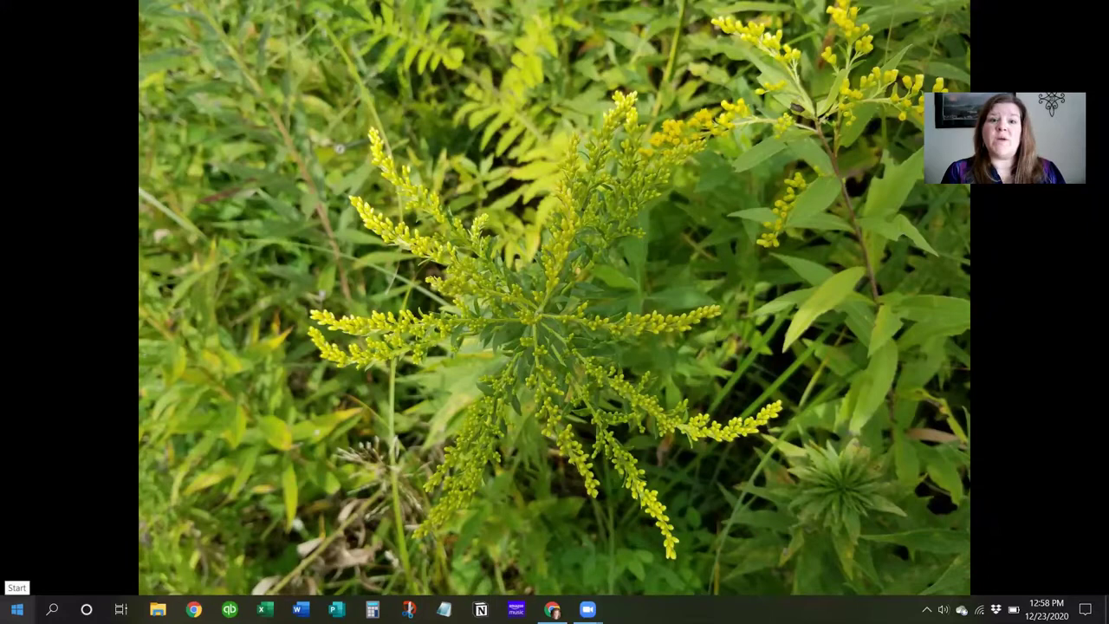
{"action": "left_click", "coordinate": [17, 609]}
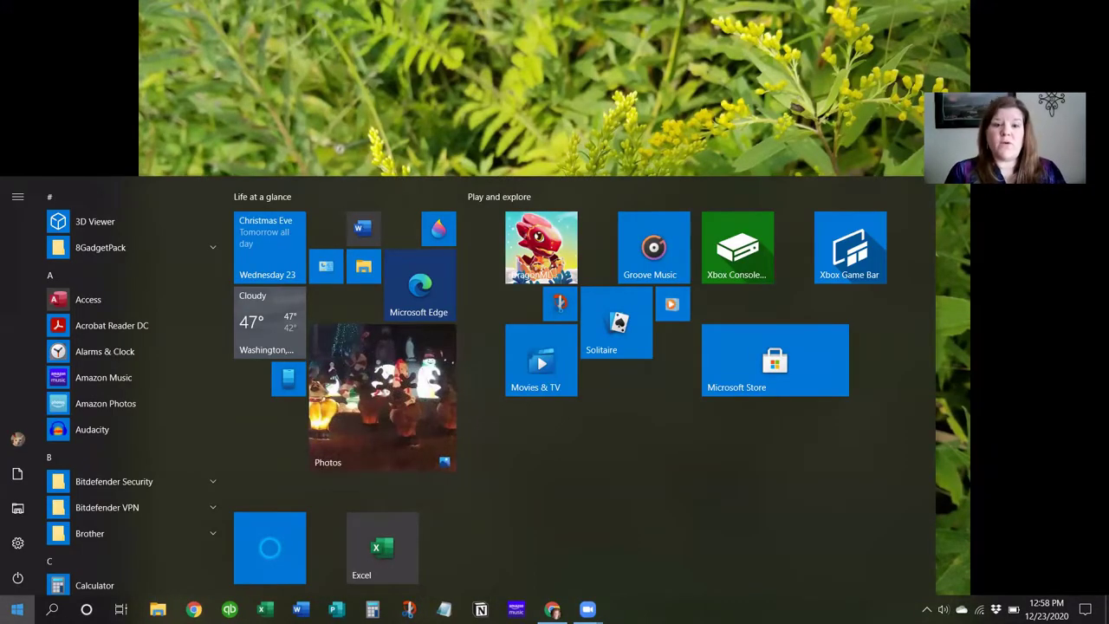
{"action": "mouse_move", "coordinate": [24, 309]}
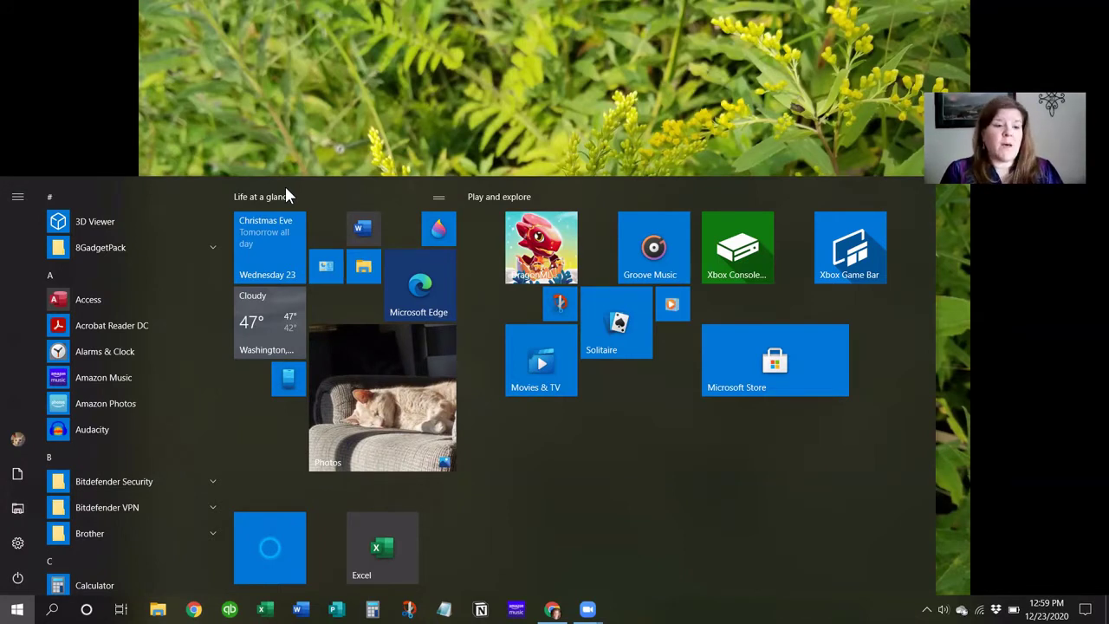
{"action": "left_click", "coordinate": [16, 199]}
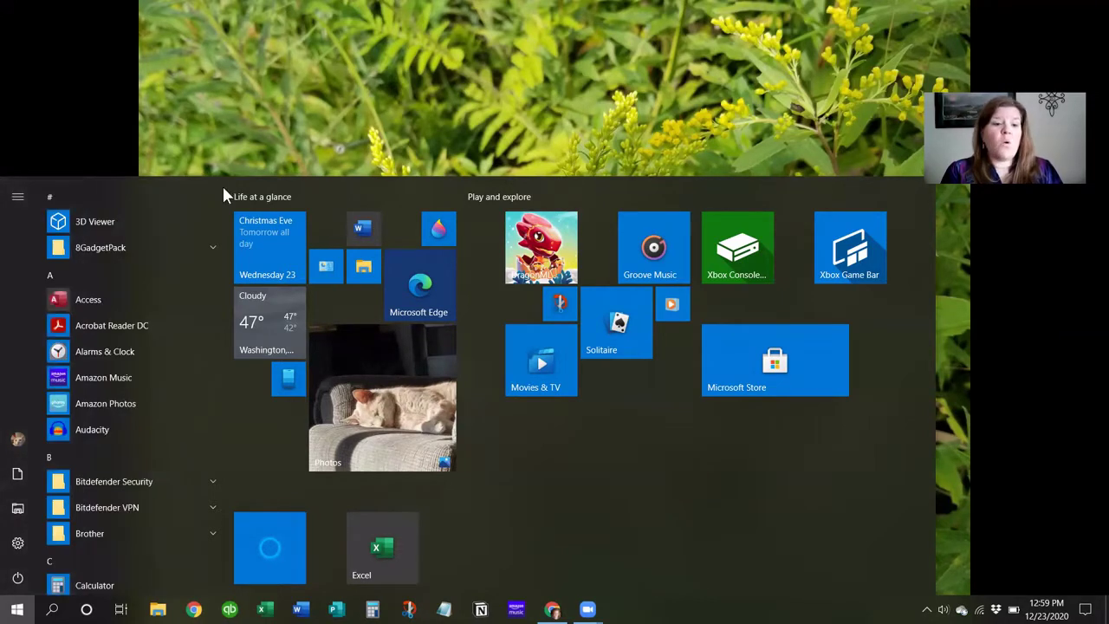
{"action": "mouse_move", "coordinate": [7, 444]}
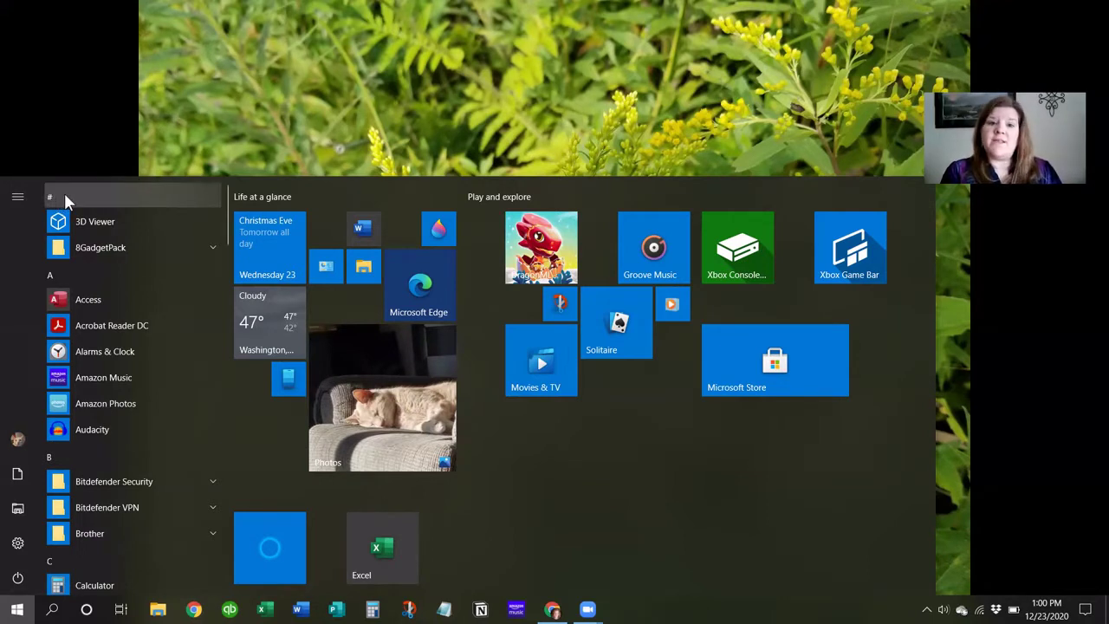
{"action": "left_click", "coordinate": [61, 273]}
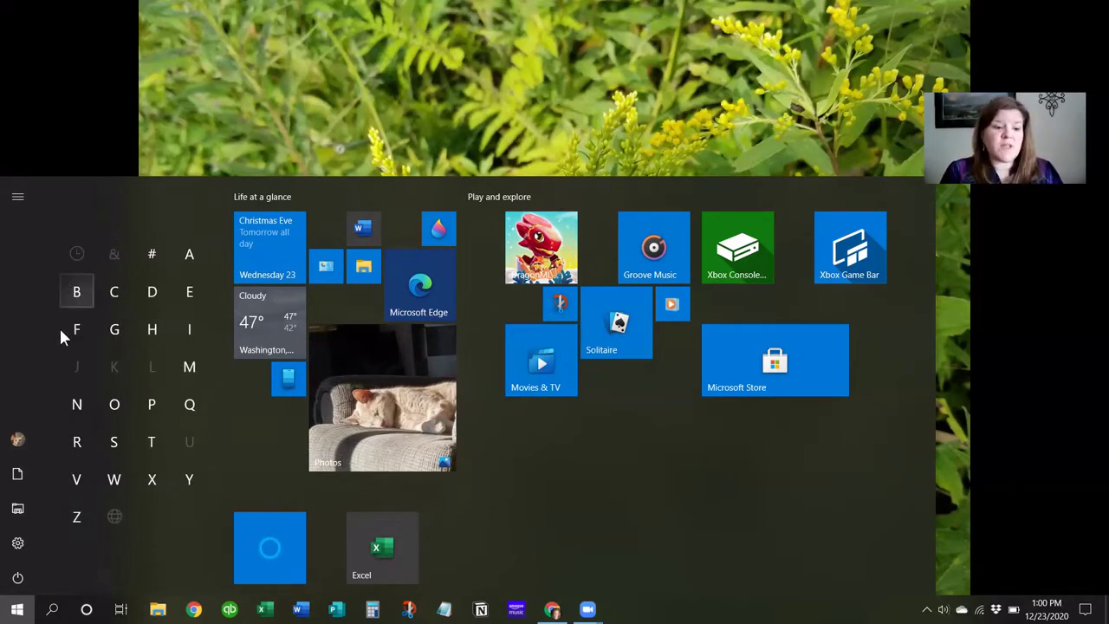
{"action": "left_click", "coordinate": [116, 479]}
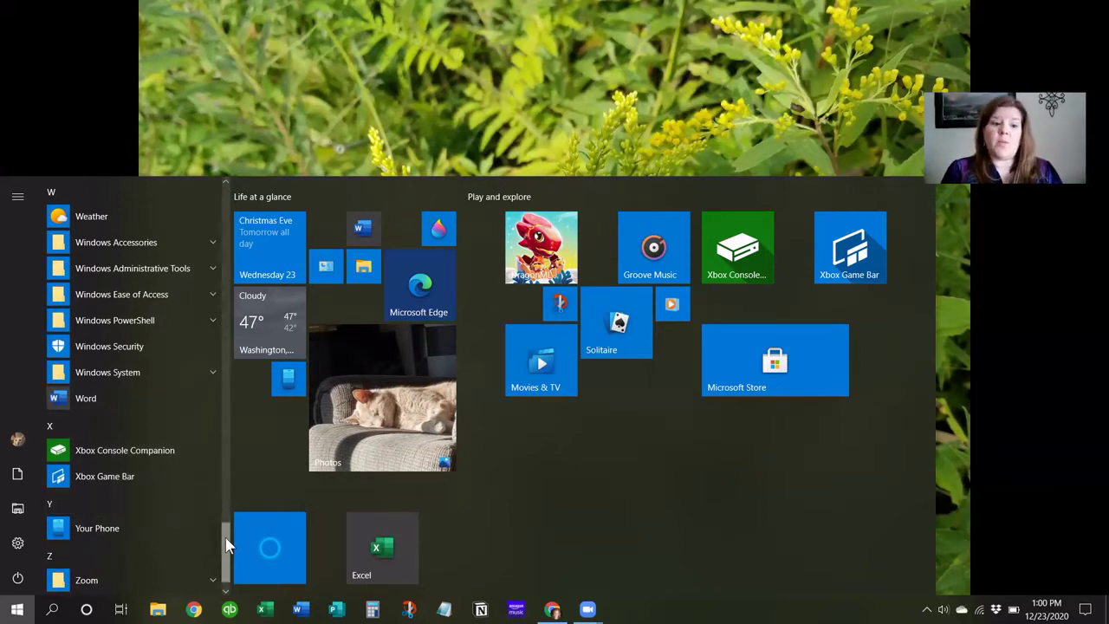
{"action": "scroll", "coordinate": [224, 468], "scroll_direction": "up", "scroll_amount": 15}
{"action": "scroll", "coordinate": [220, 346], "scroll_direction": "down", "scroll_amount": 6}
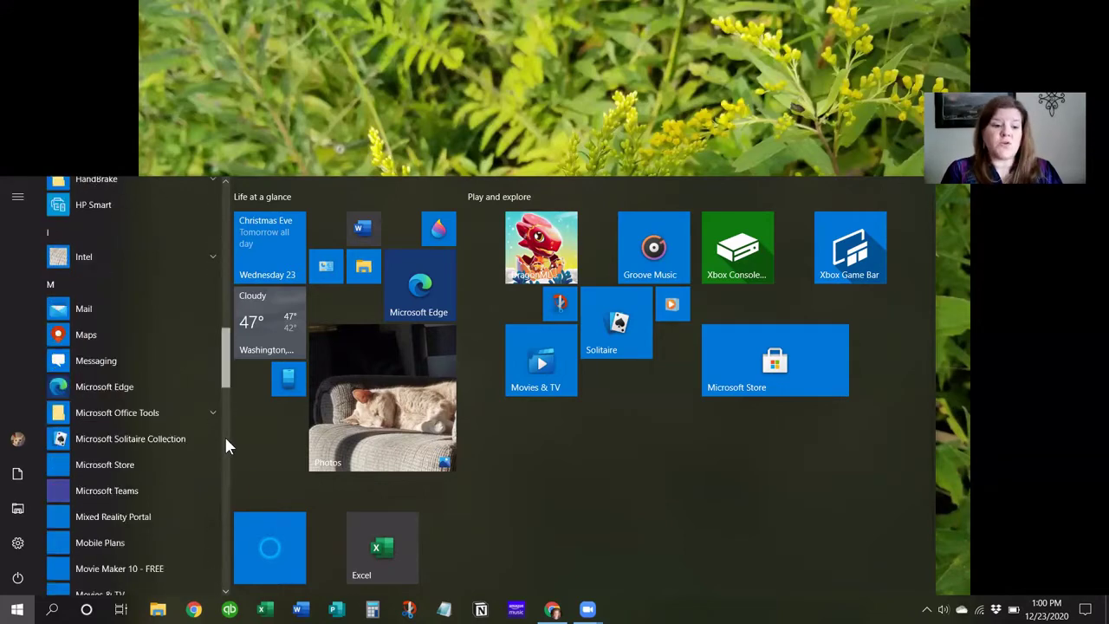
{"action": "scroll", "coordinate": [223, 467], "scroll_direction": "down", "scroll_amount": 10}
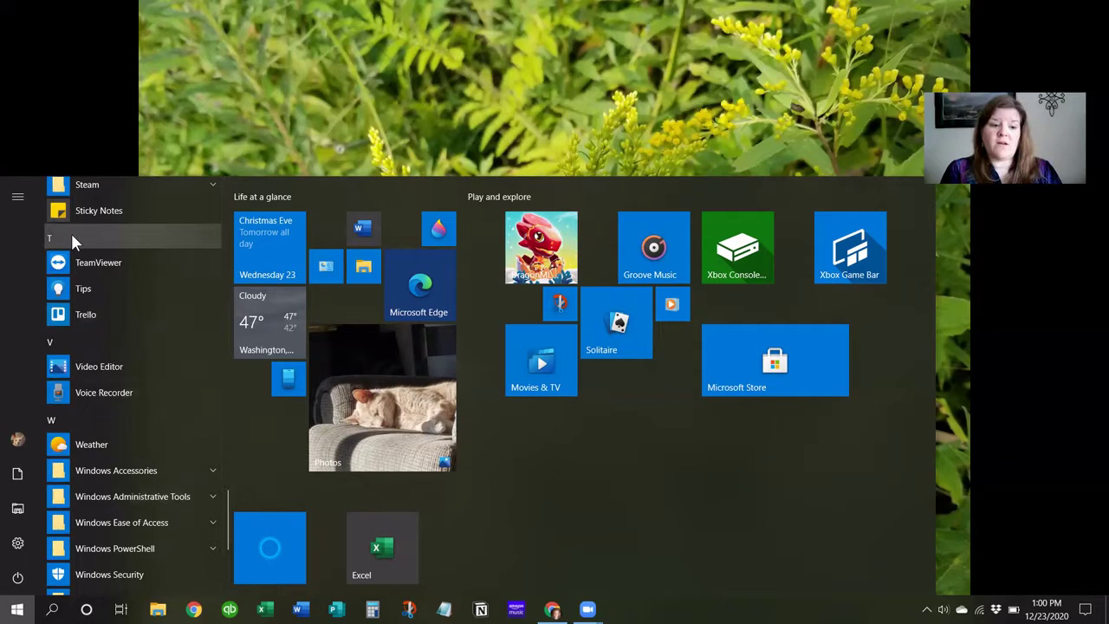
{"action": "left_click", "coordinate": [71, 236]}
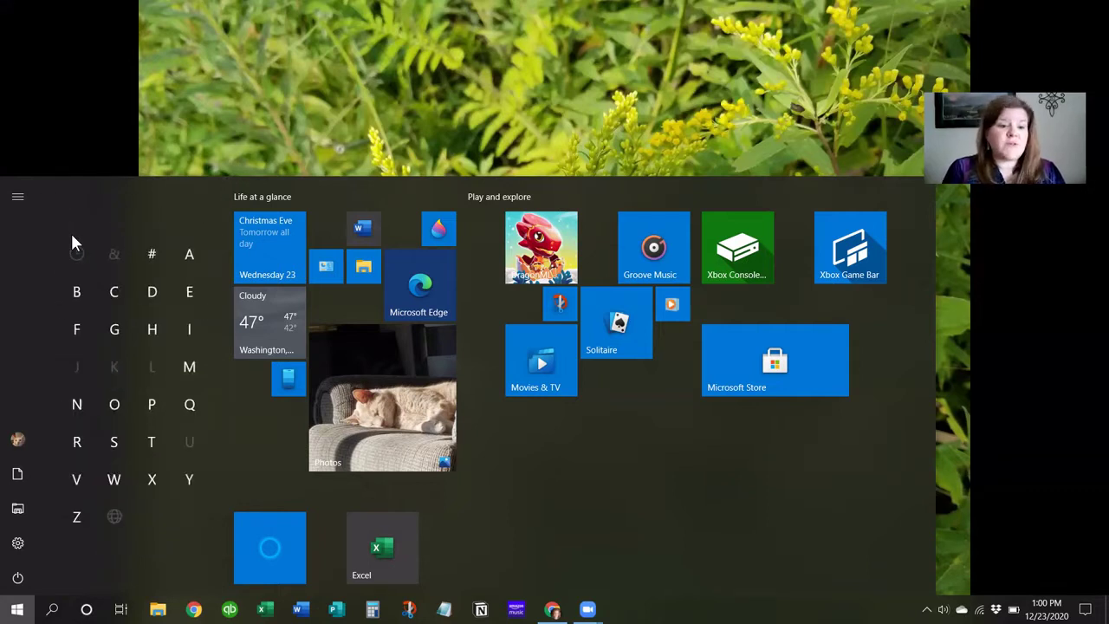
{"action": "left_click", "coordinate": [149, 327]}
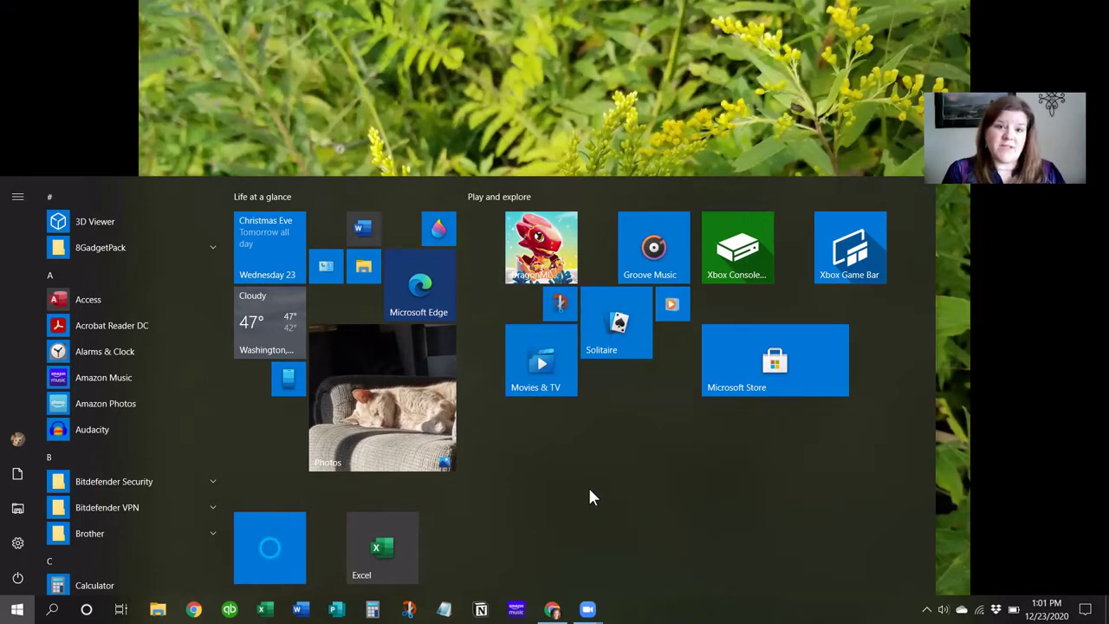
Resize the Calendar tile to Wide.
{"action": "right_click", "coordinate": [267, 237]}
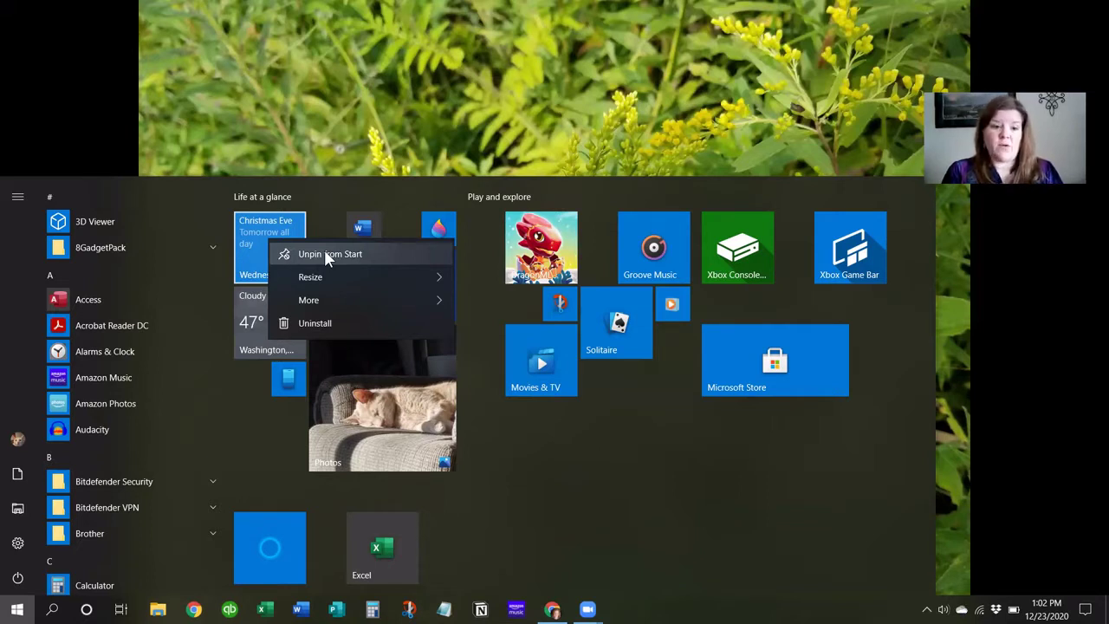
{"action": "mouse_move", "coordinate": [330, 281]}
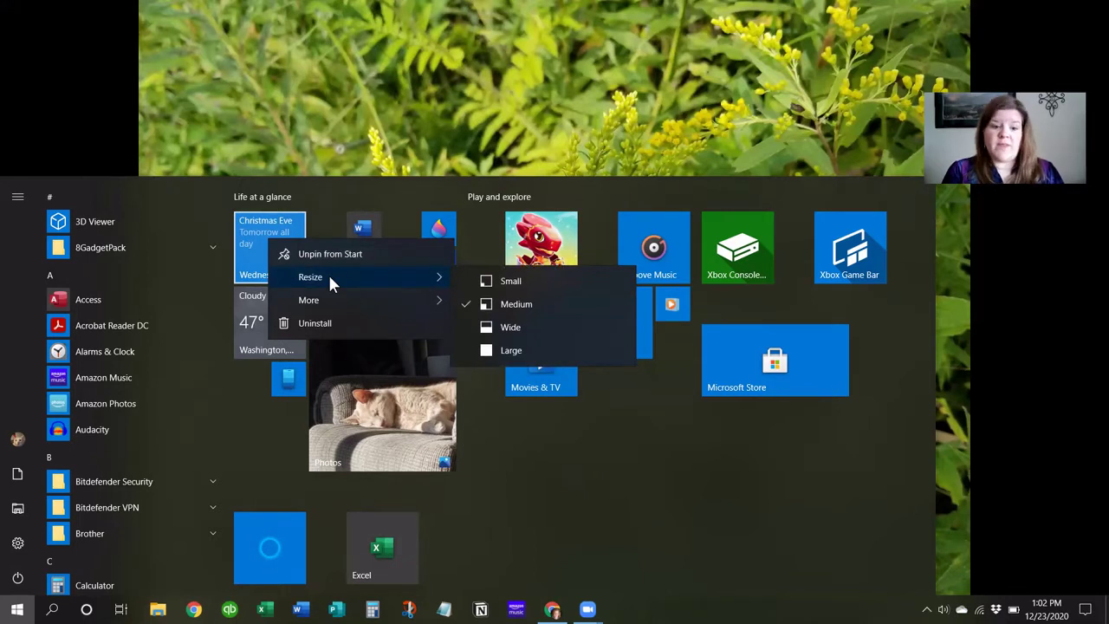
{"action": "left_click", "coordinate": [514, 327]}
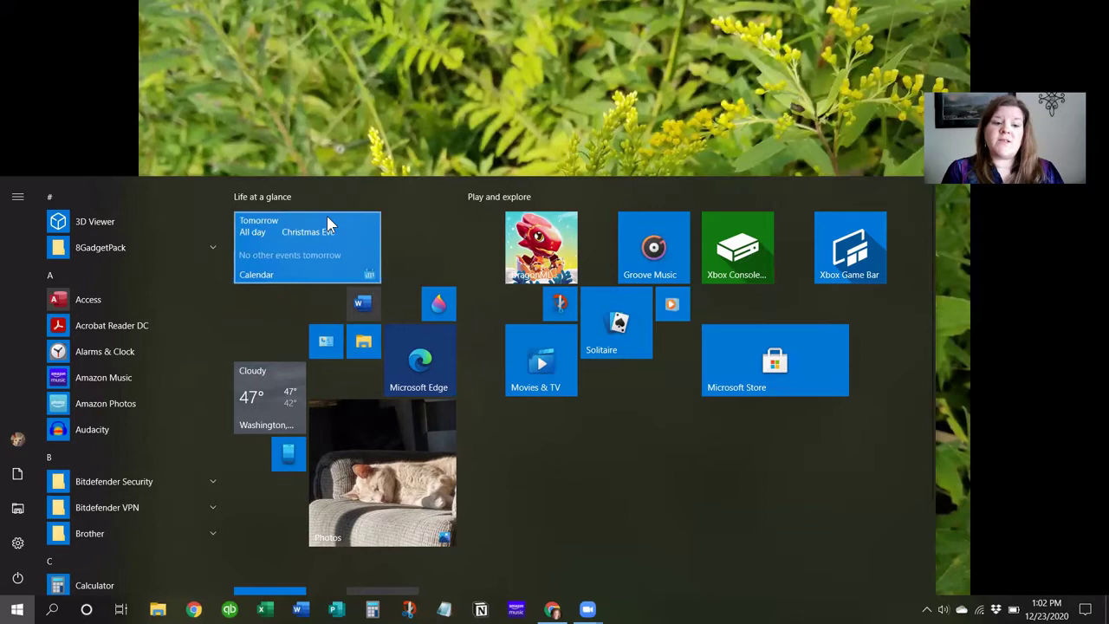
Turn off the Calendar tile's live tile so it stops showing events.
{"action": "right_click", "coordinate": [310, 235]}
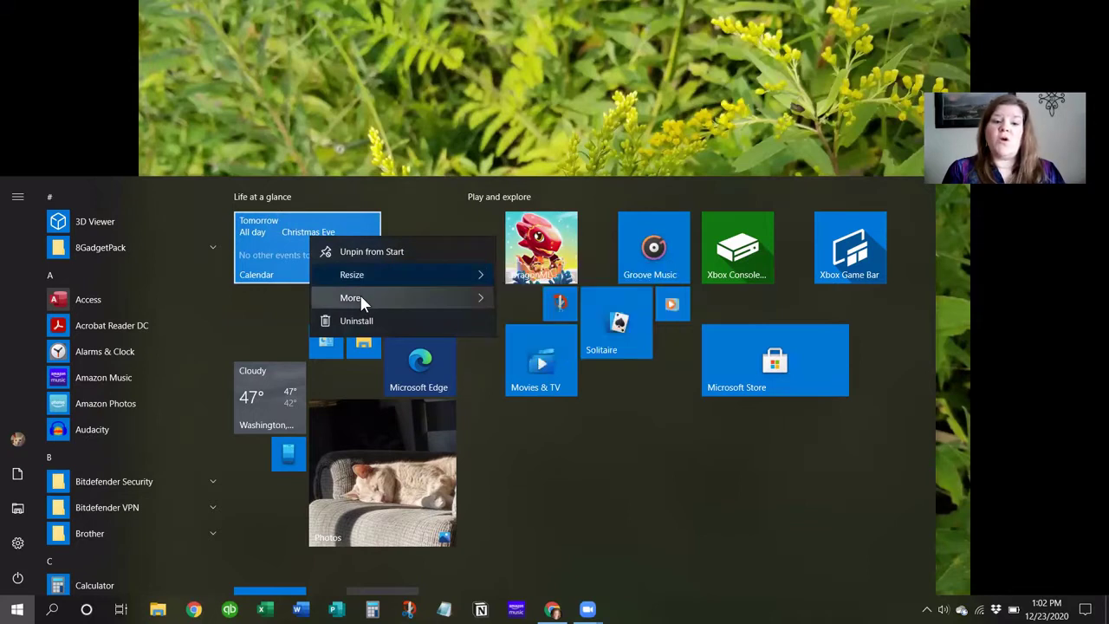
{"action": "mouse_move", "coordinate": [361, 297]}
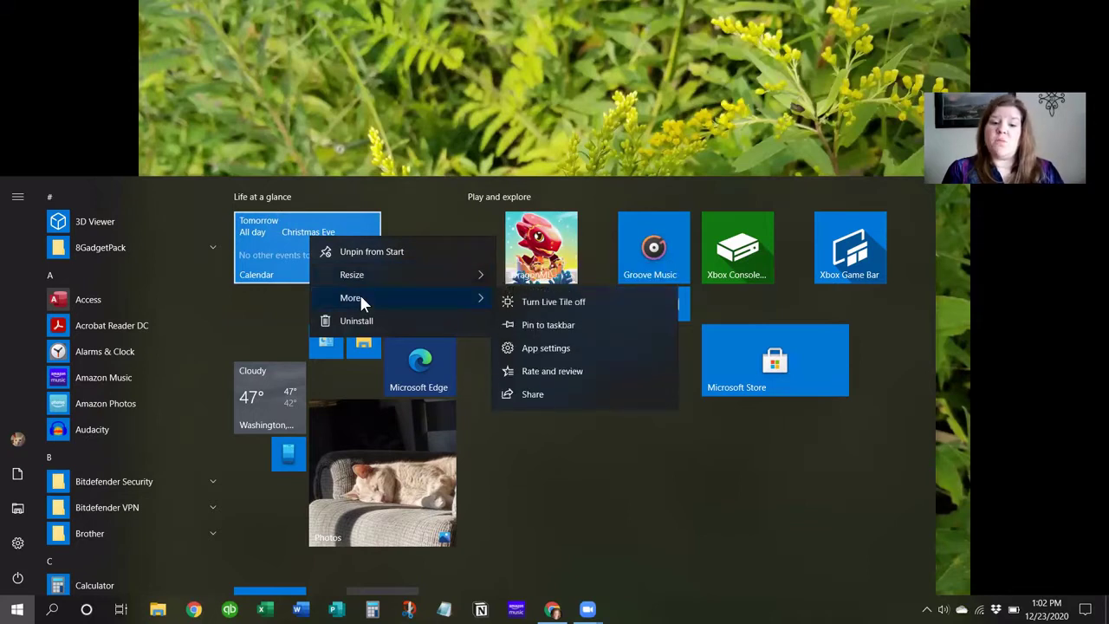
{"action": "left_click", "coordinate": [557, 302]}
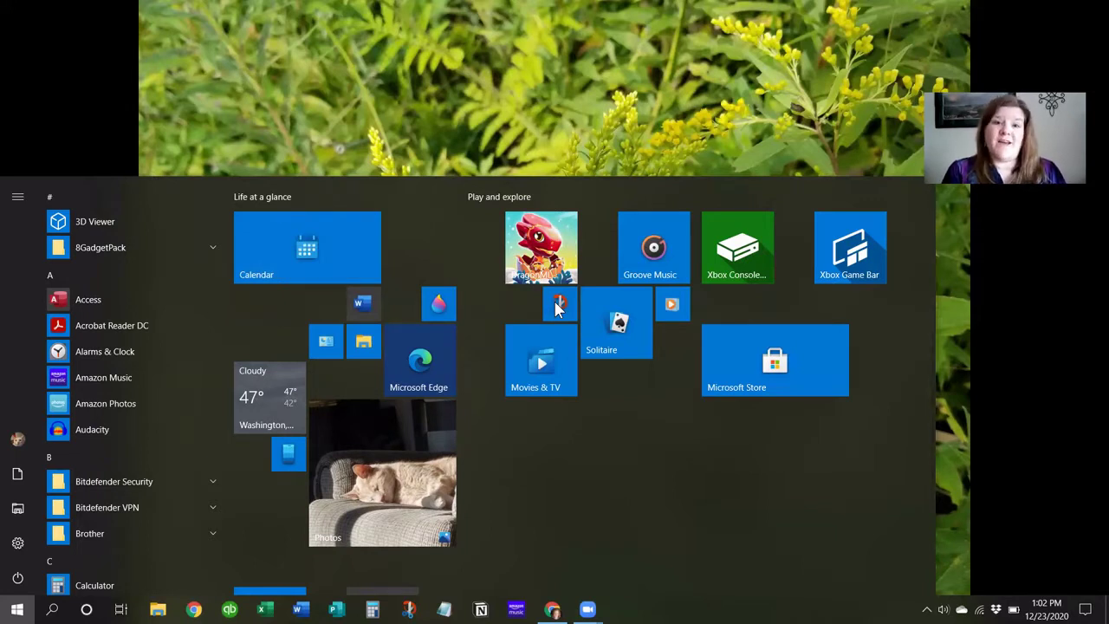
{"action": "right_click", "coordinate": [309, 251]}
{"action": "mouse_move", "coordinate": [365, 312]}
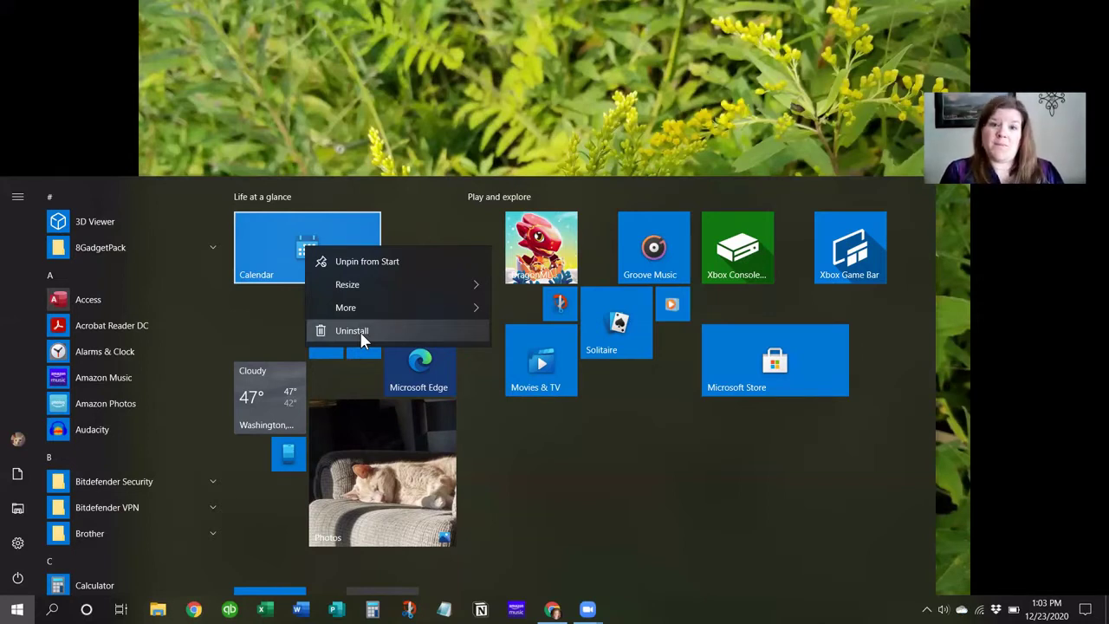
Uninstall the Dragon Mania Legends game and unpin the Movies & TV tile from Start.
{"action": "left_click", "coordinate": [421, 229]}
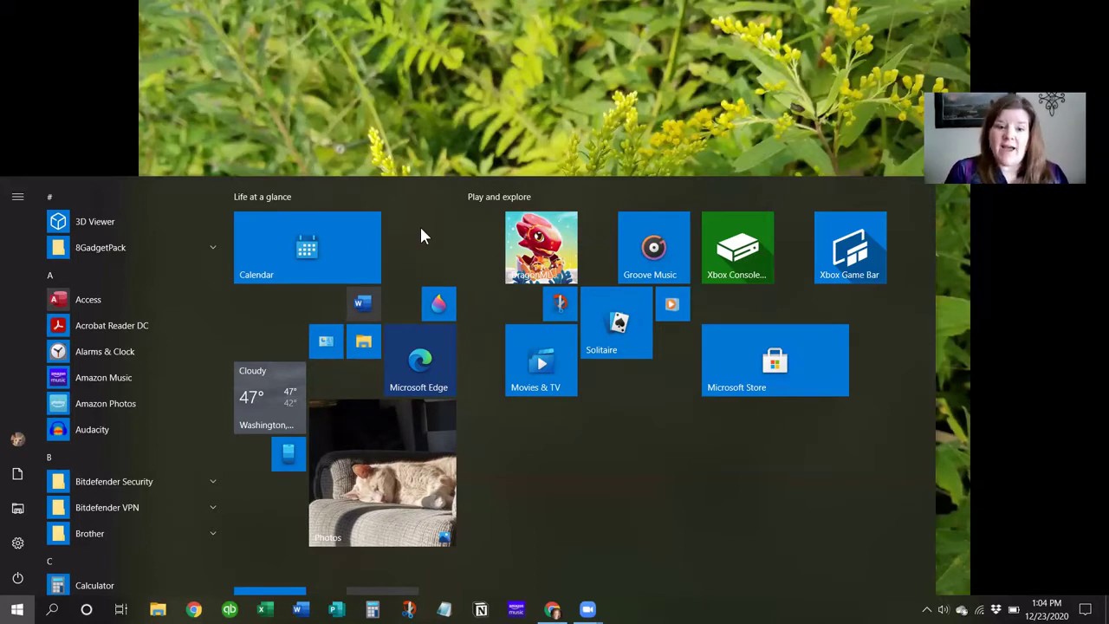
{"action": "right_click", "coordinate": [530, 250]}
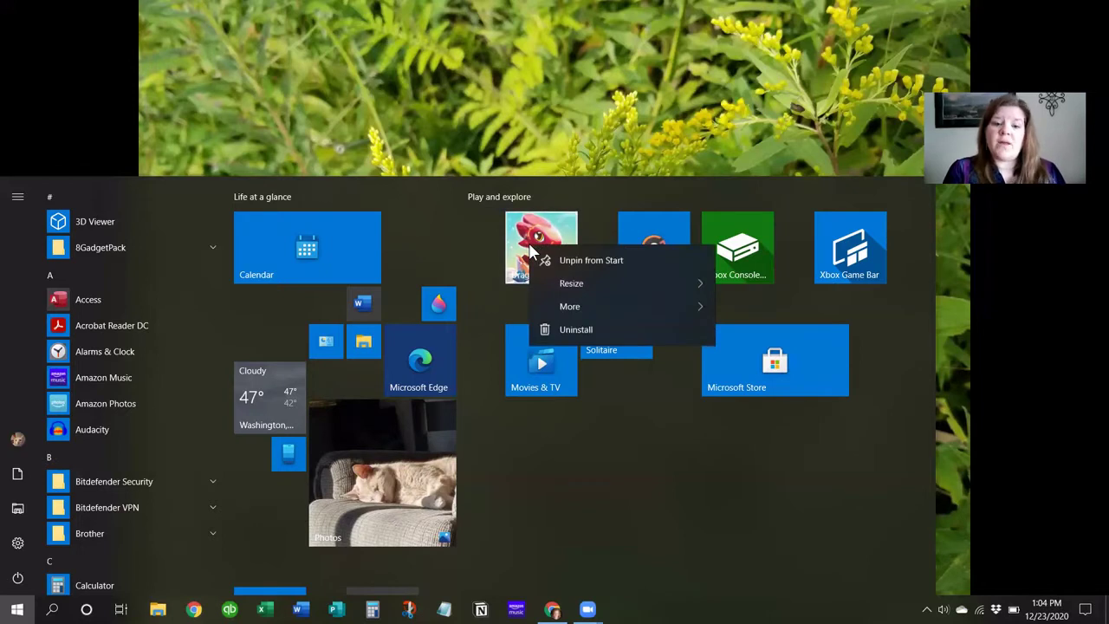
{"action": "left_click", "coordinate": [573, 328]}
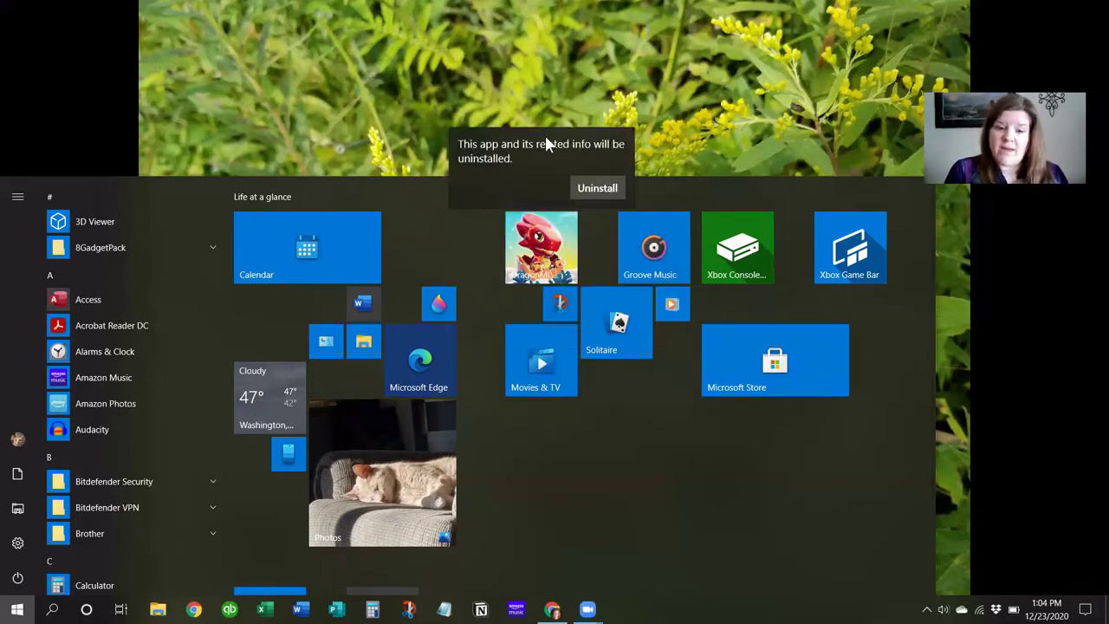
{"action": "left_click", "coordinate": [598, 189]}
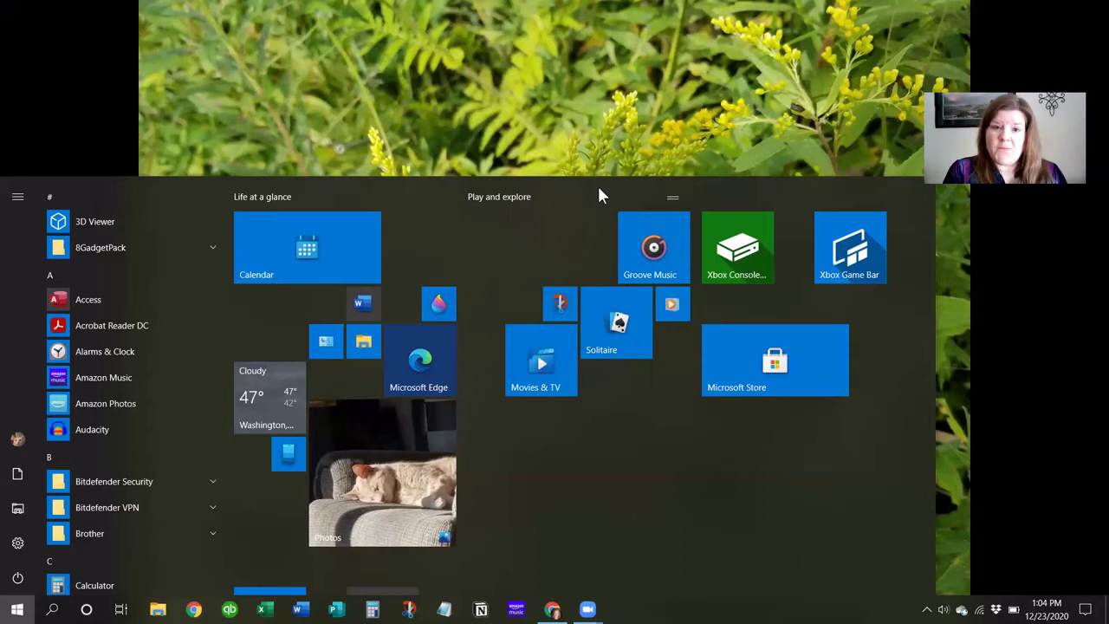
{"action": "right_click", "coordinate": [548, 359]}
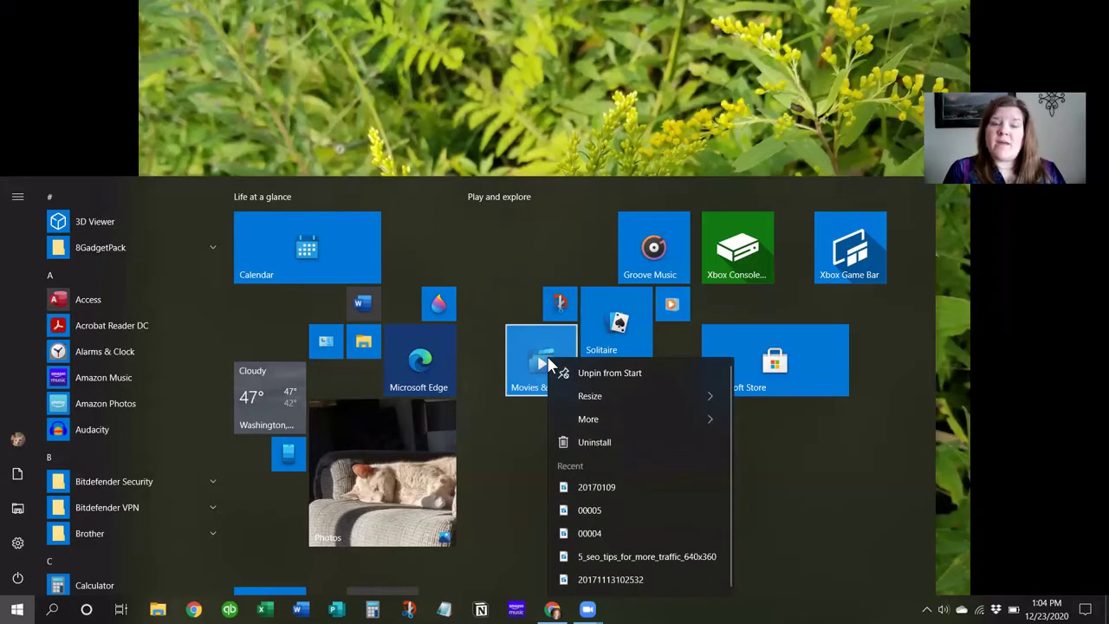
{"action": "left_click", "coordinate": [614, 371]}
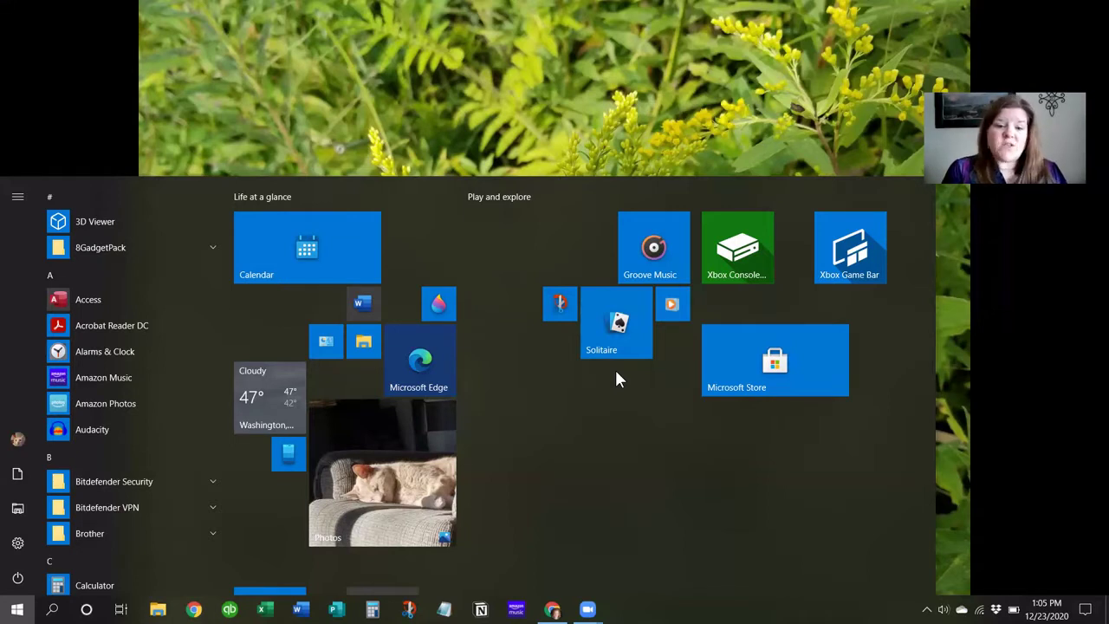
Drag the Snip & Sketch tile into Life at a glance, just right of Calendar.
{"action": "mouse_move", "coordinate": [560, 302]}
{"action": "left_mouse_down"}
{"action": "mouse_move", "coordinate": [329, 285]}
{"action": "mouse_move", "coordinate": [262, 327]}
{"action": "mouse_move", "coordinate": [288, 384]}
{"action": "mouse_move", "coordinate": [324, 412]}
{"action": "mouse_move", "coordinate": [373, 391]}
{"action": "mouse_move", "coordinate": [265, 312]}
{"action": "mouse_move", "coordinate": [381, 293]}
{"action": "mouse_move", "coordinate": [391, 393]}
{"action": "mouse_move", "coordinate": [343, 416]}
{"action": "mouse_move", "coordinate": [394, 400]}
{"action": "mouse_move", "coordinate": [382, 242]}
{"action": "mouse_move", "coordinate": [220, 249]}
{"action": "mouse_move", "coordinate": [345, 251]}
{"action": "mouse_move", "coordinate": [235, 233]}
{"action": "left_mouse_up"}
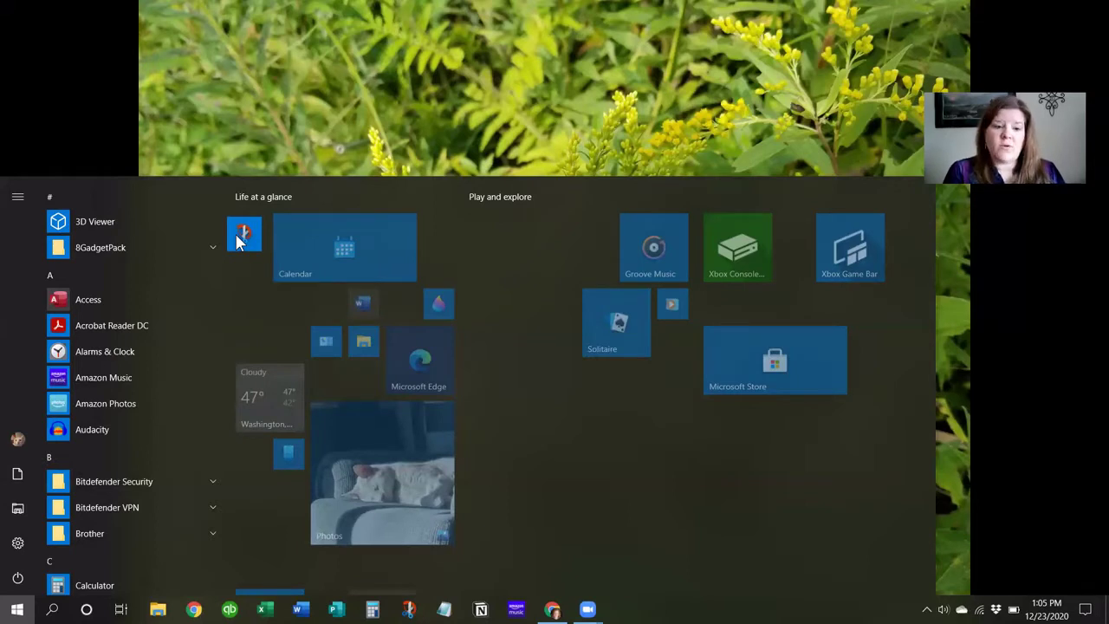
{"action": "mouse_move", "coordinate": [247, 248]}
{"action": "left_mouse_down"}
{"action": "mouse_move", "coordinate": [228, 244]}
{"action": "mouse_move", "coordinate": [220, 264]}
{"action": "mouse_move", "coordinate": [397, 249]}
{"action": "mouse_move", "coordinate": [307, 262]}
{"action": "mouse_move", "coordinate": [338, 192]}
{"action": "mouse_move", "coordinate": [388, 255]}
{"action": "mouse_move", "coordinate": [398, 243]}
{"action": "left_mouse_up"}
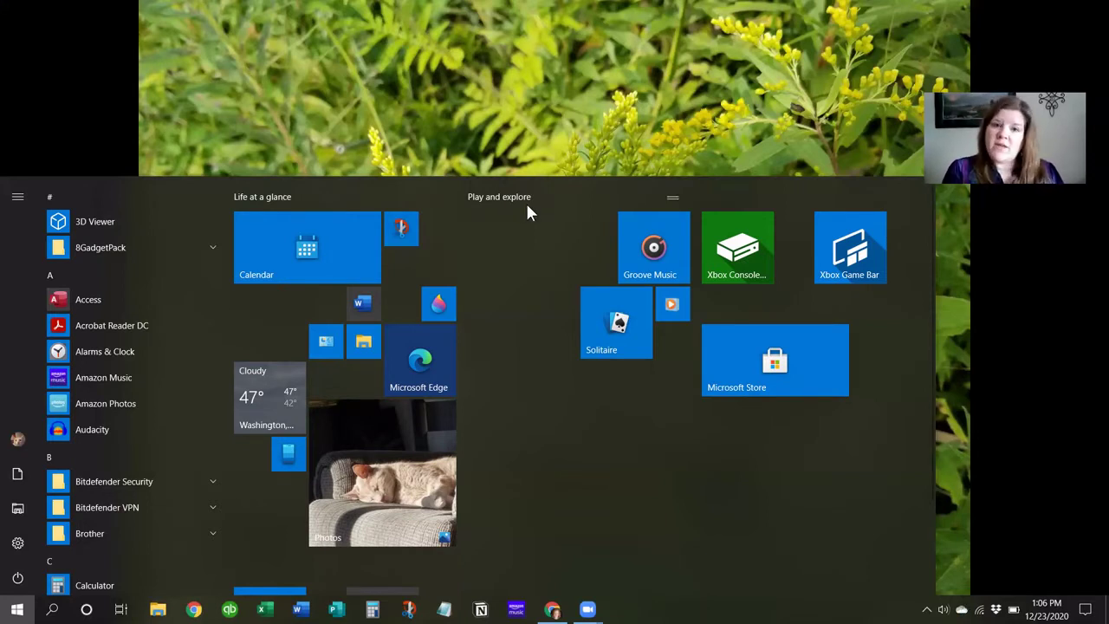
Rename the Life at a glance group to 'Favorites'.
{"action": "left_click", "coordinate": [303, 192]}
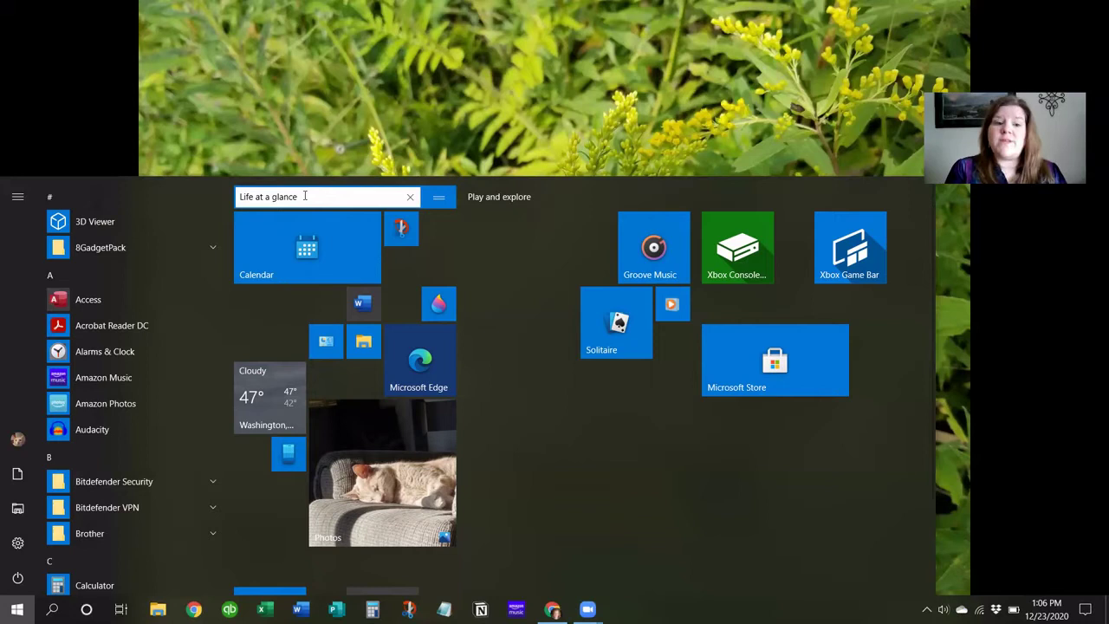
{"action": "left_click_drag", "start_coordinate": [304, 196], "coordinate": [220, 197]}
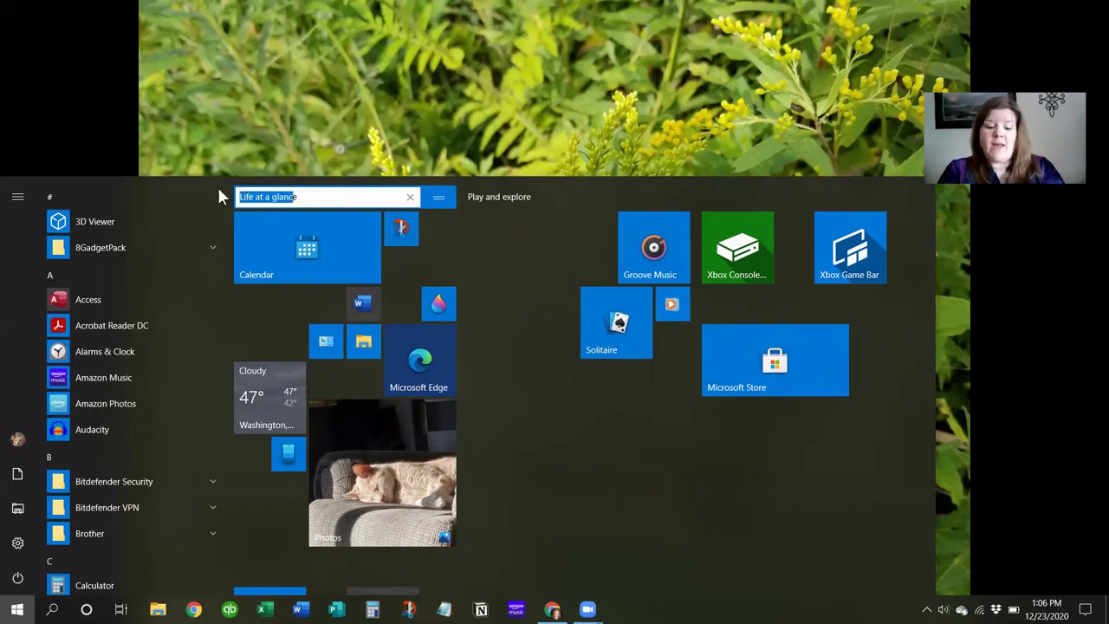
{"action": "key", "text": "BackSpace"}
{"action": "type", "text": "F"}
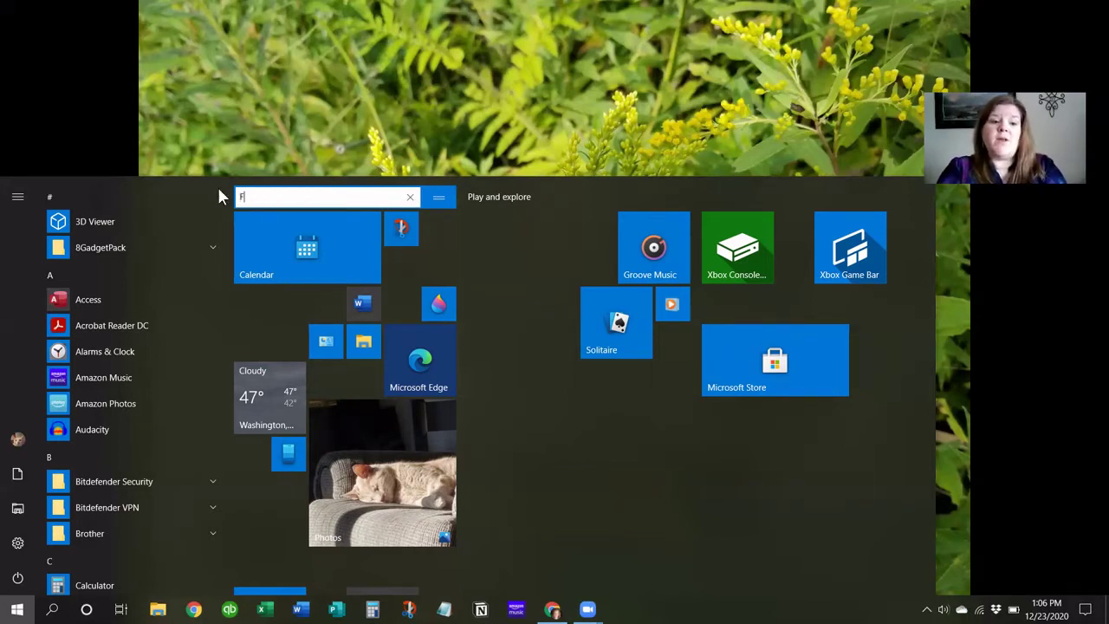
{"action": "type", "text": "avorites"}
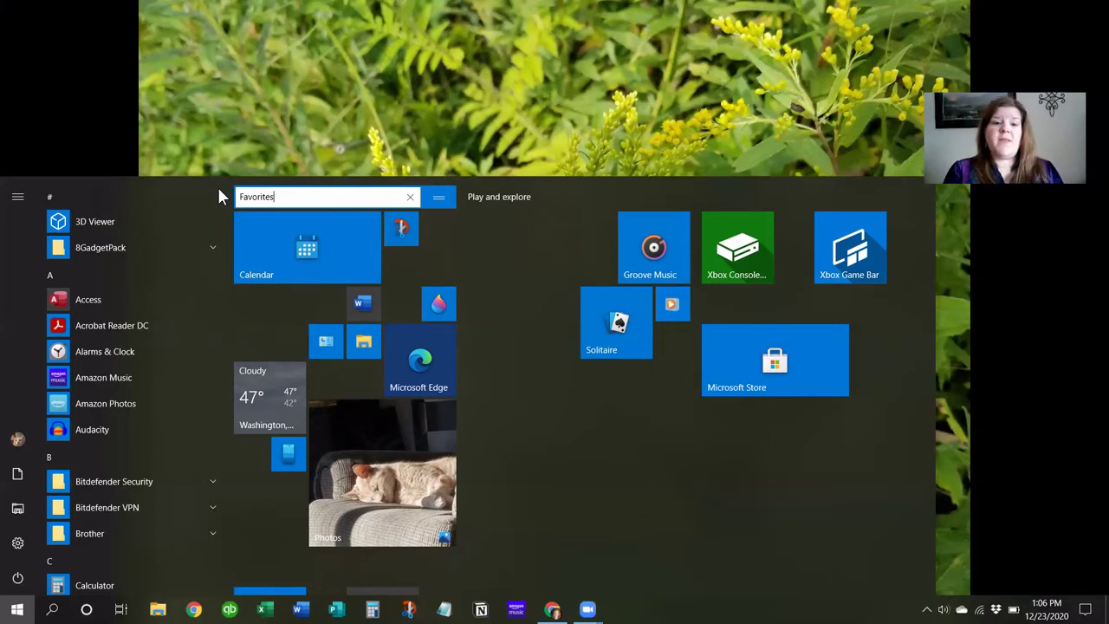
{"action": "left_click", "coordinate": [514, 266]}
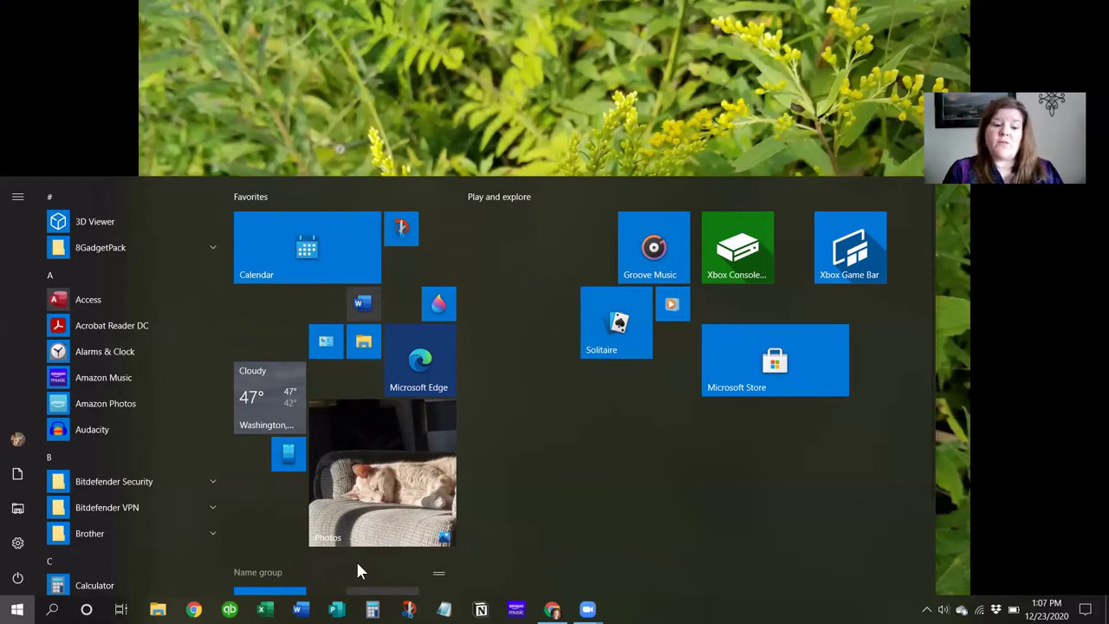
{"action": "scroll", "coordinate": [355, 558], "scroll_direction": "down", "scroll_amount": 1}
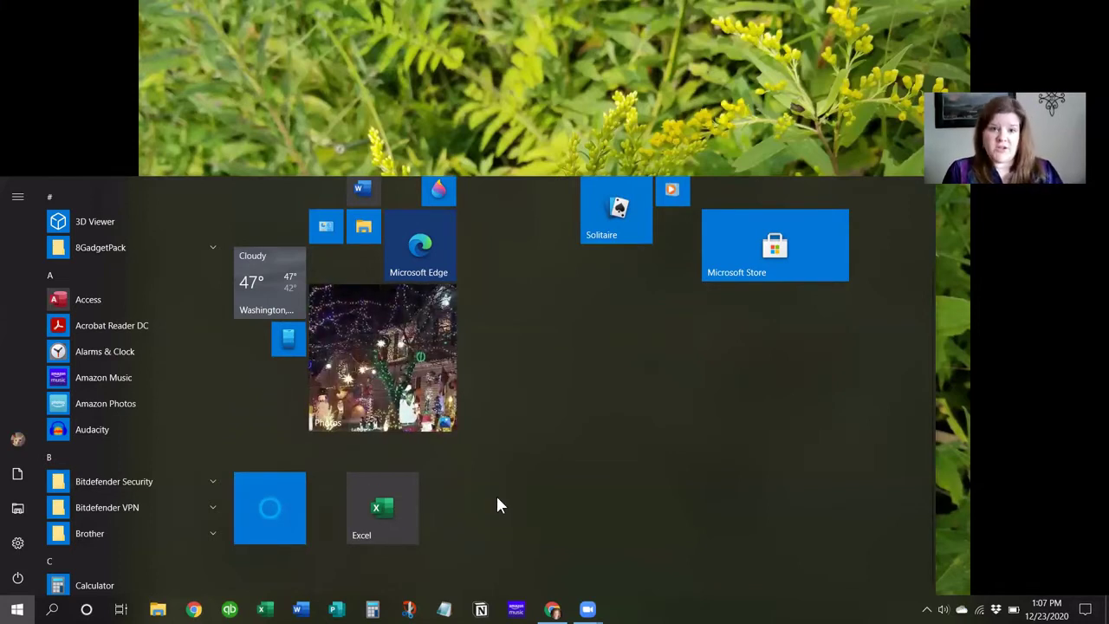
Name the unnamed group holding Cortana and Excel 'Additional Apps'.
{"action": "left_click", "coordinate": [282, 459]}
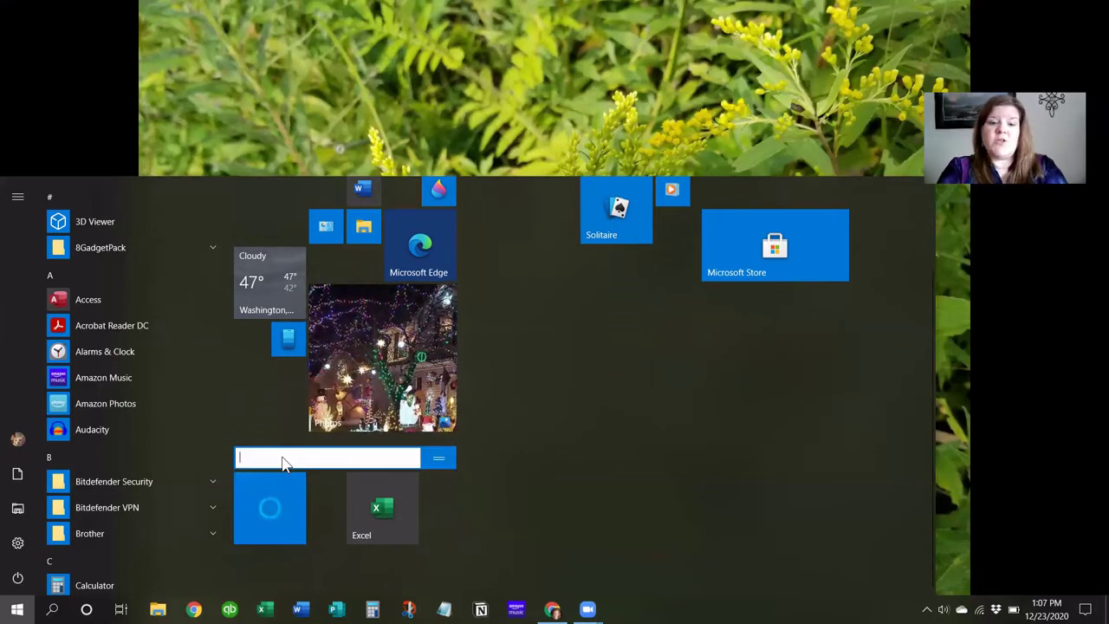
{"action": "type", "text": "Additional Apps"}
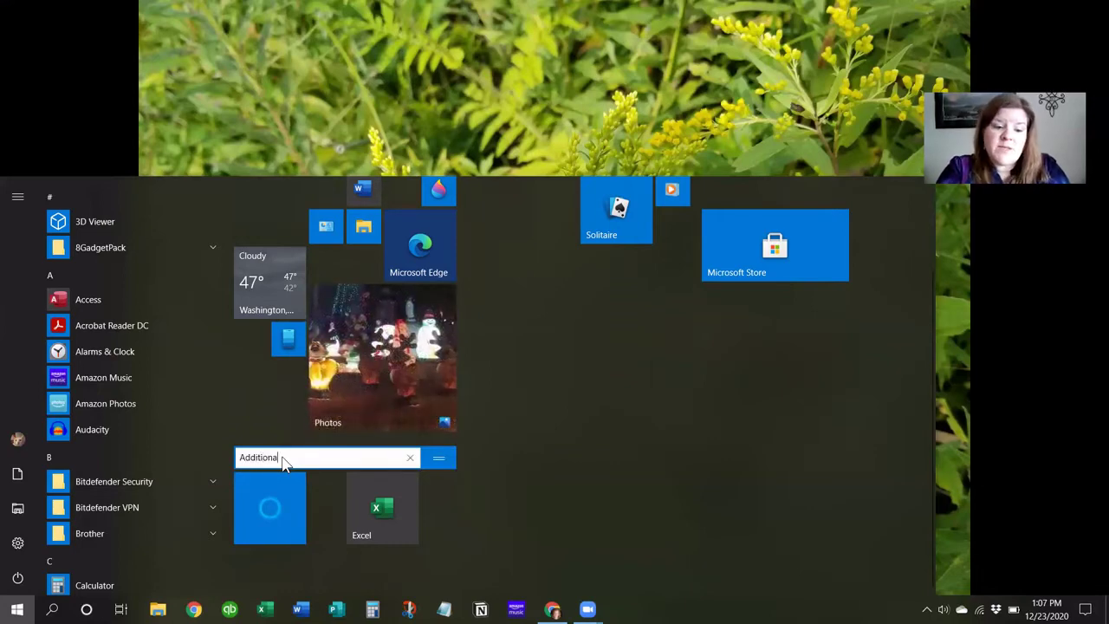
{"action": "left_click", "coordinate": [508, 476]}
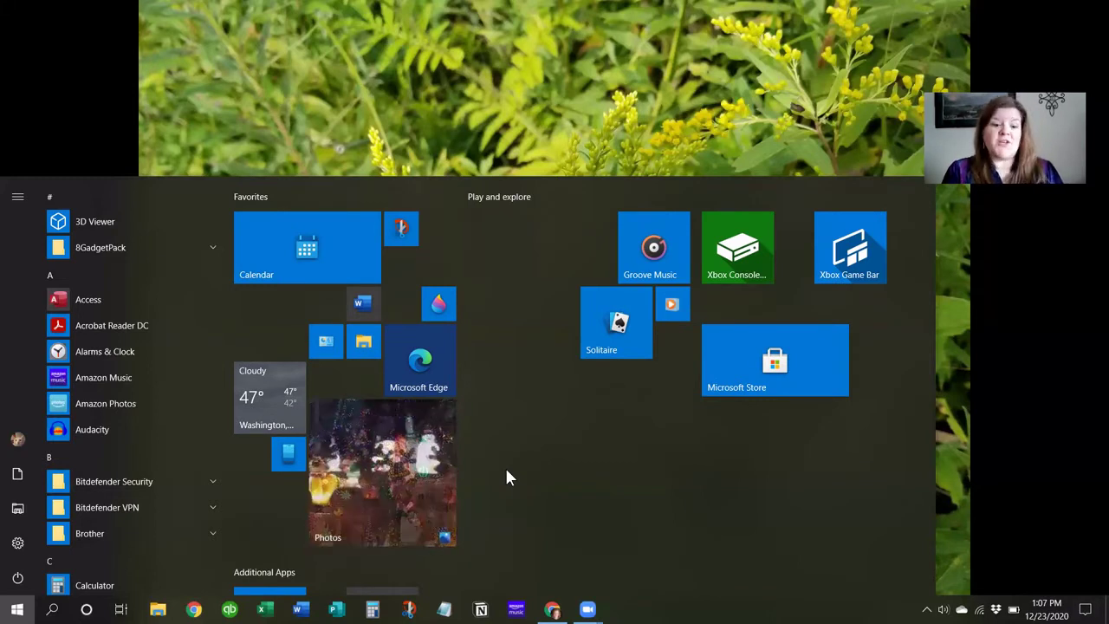
Turn off the Photos tile's live tile.
{"action": "right_click", "coordinate": [372, 451]}
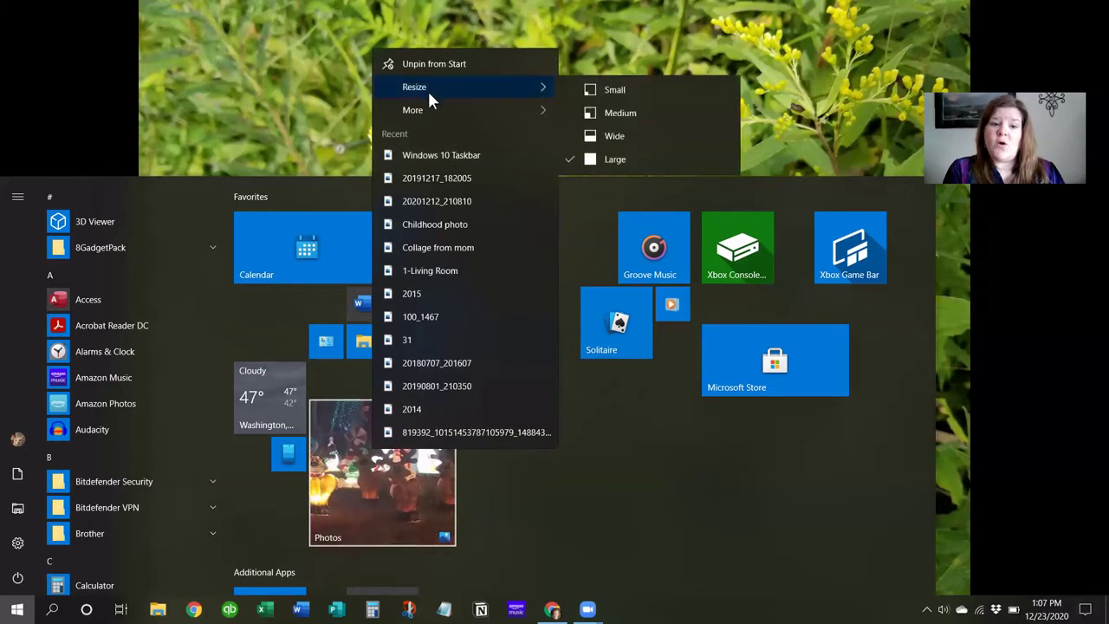
{"action": "mouse_move", "coordinate": [421, 110]}
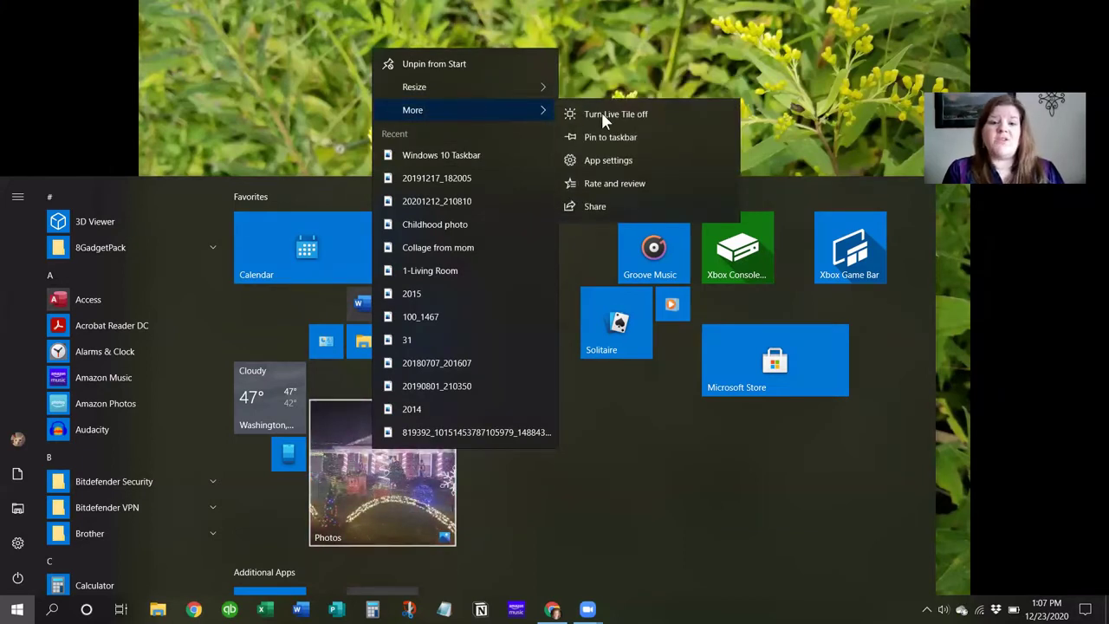
{"action": "left_click", "coordinate": [604, 115]}
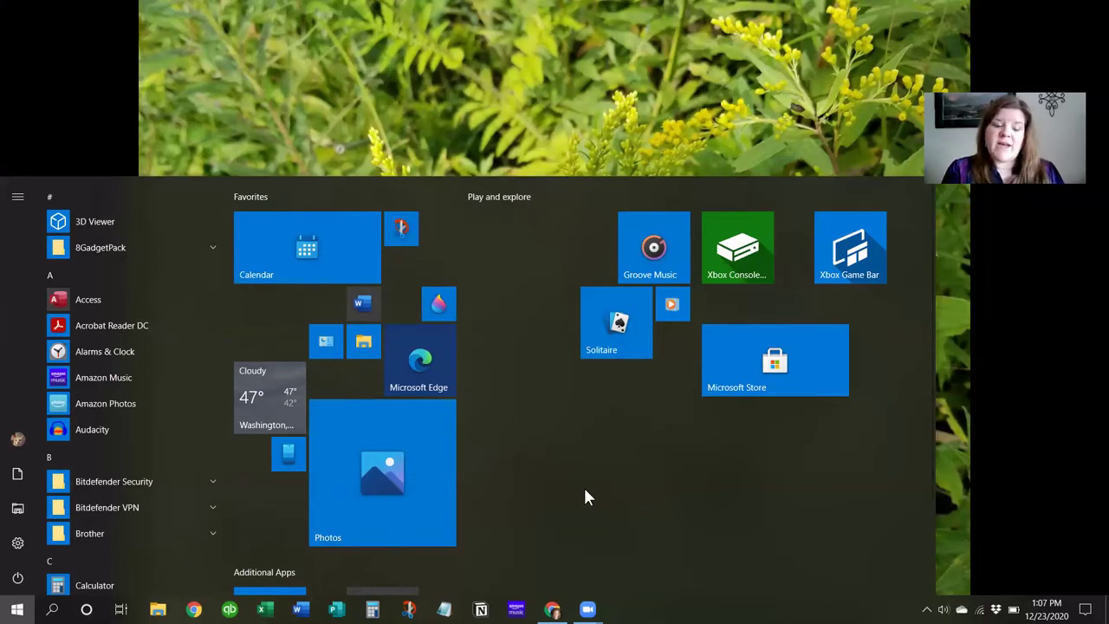
Resize the Photos tile to Small.
{"action": "left_click", "coordinate": [382, 474]}
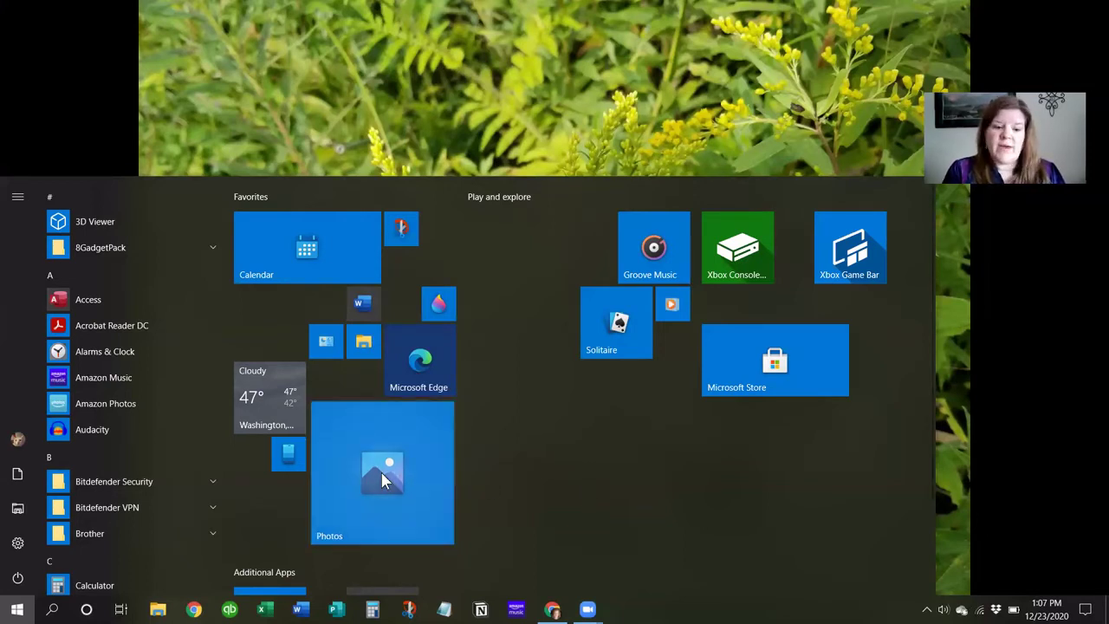
{"action": "right_click", "coordinate": [381, 472]}
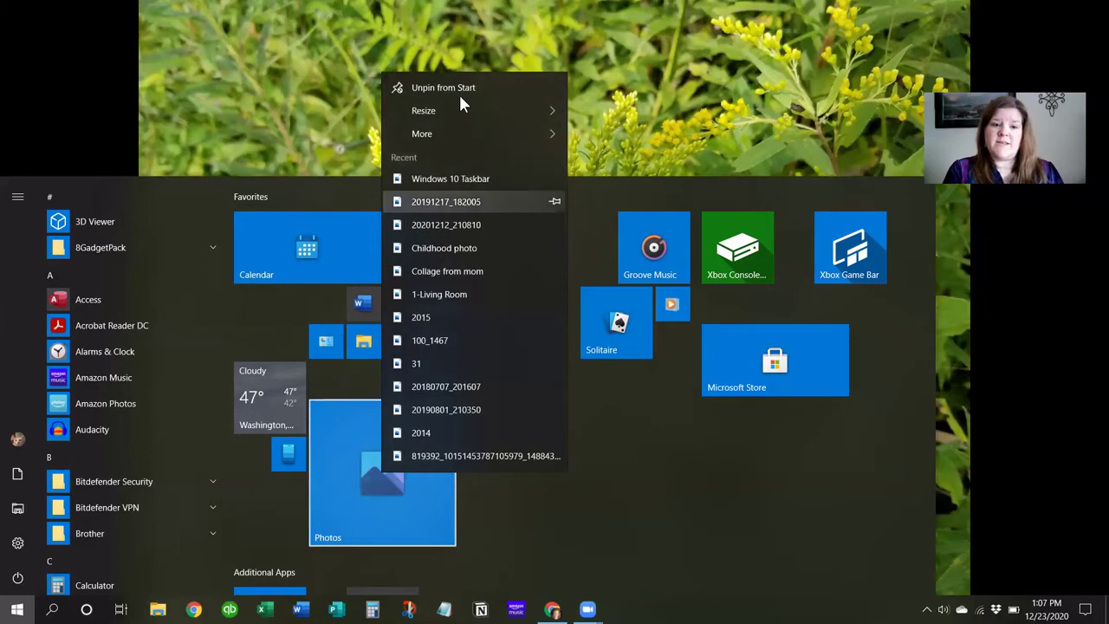
{"action": "mouse_move", "coordinate": [454, 108]}
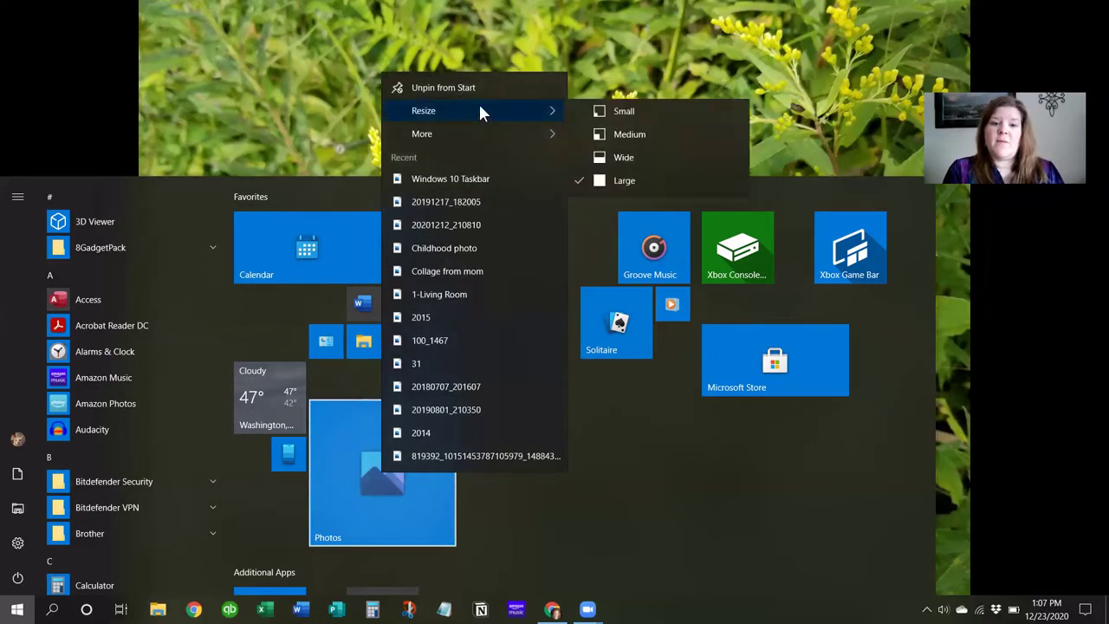
{"action": "left_click", "coordinate": [623, 116]}
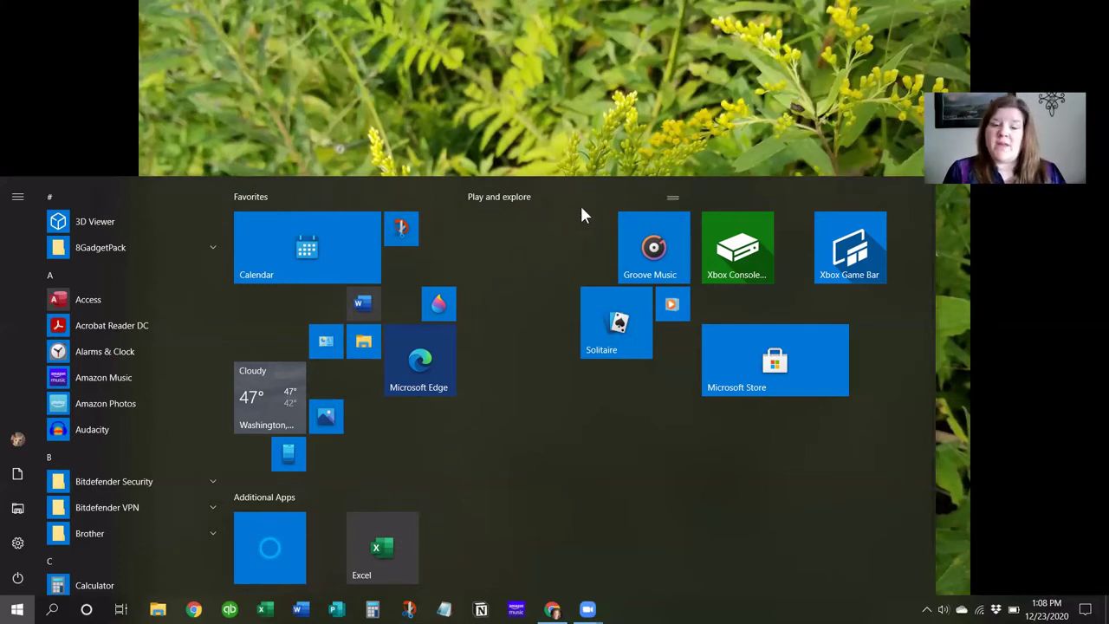
Stack Xbox Console and Xbox Game Bar in the left column, with Microsoft Store below them.
{"action": "left_click_drag", "start_coordinate": [732, 251], "coordinate": [522, 373]}
{"action": "left_click_drag", "start_coordinate": [517, 303], "coordinate": [502, 266]}
{"action": "left_click_drag", "start_coordinate": [860, 265], "coordinate": [506, 318]}
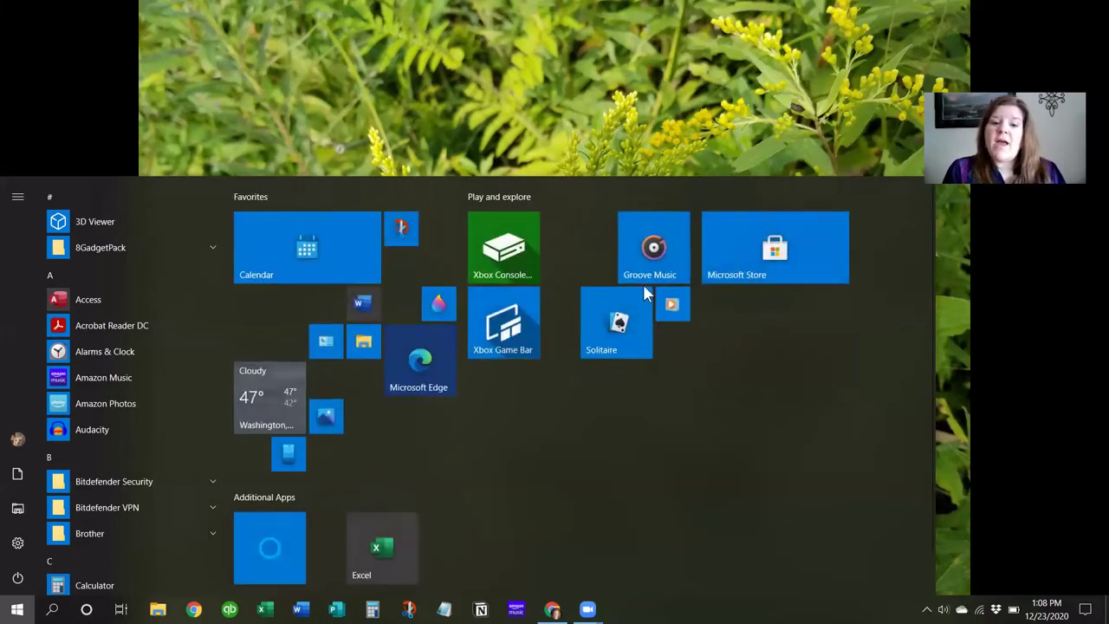
{"action": "left_click_drag", "start_coordinate": [753, 282], "coordinate": [563, 422]}
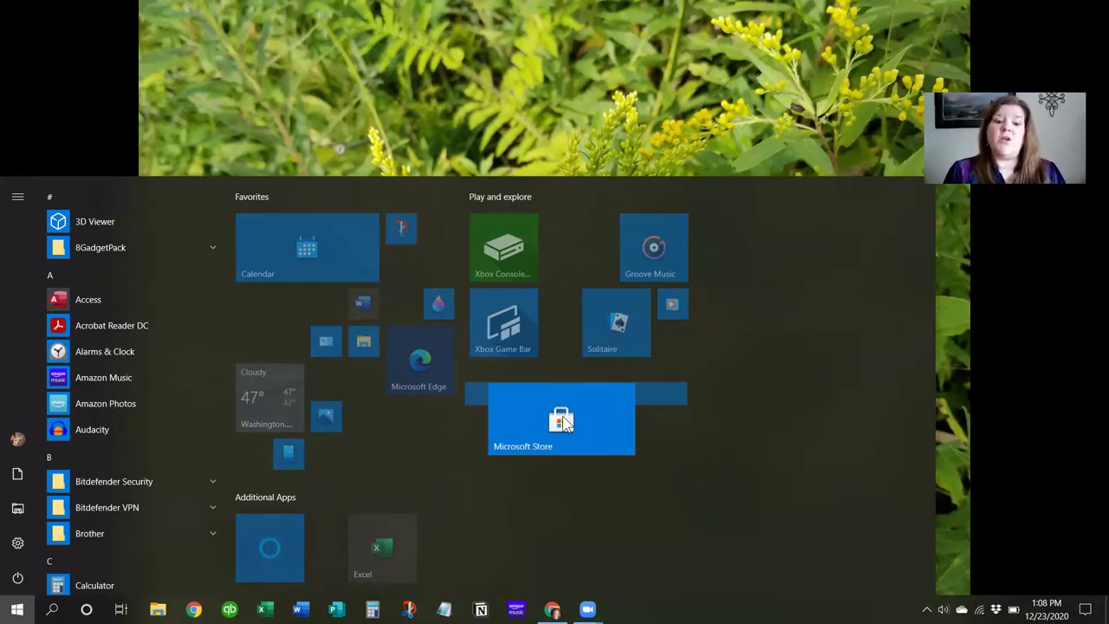
{"action": "left_click_drag", "start_coordinate": [563, 422], "coordinate": [550, 380]}
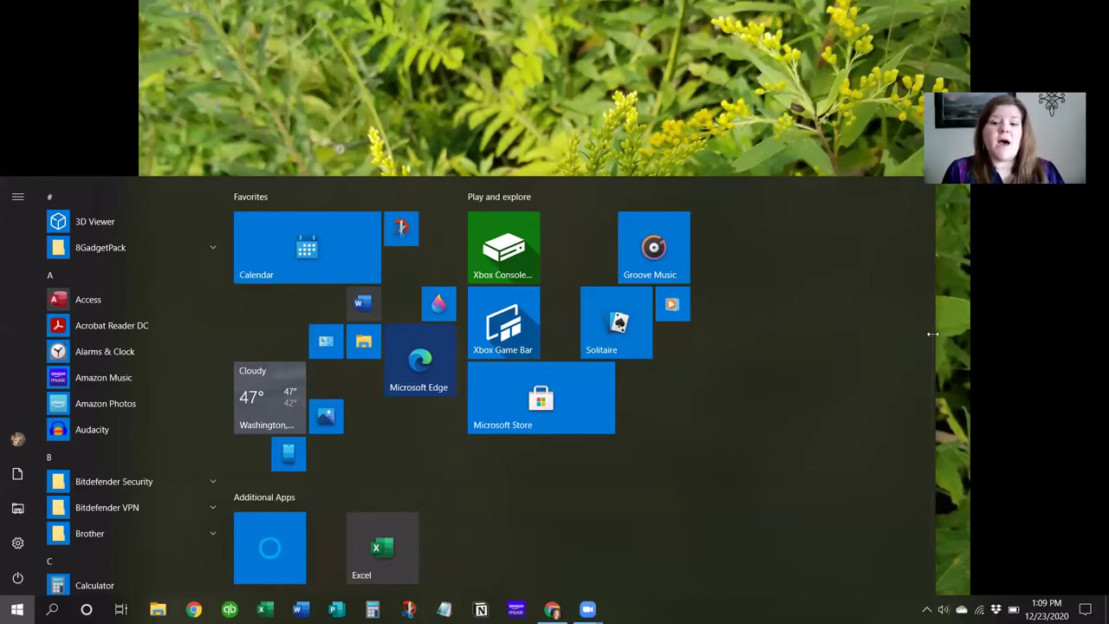
Drag the Start menu's right edge left to just past the Play and explore tiles.
{"action": "left_click_drag", "start_coordinate": [933, 334], "coordinate": [699, 326]}
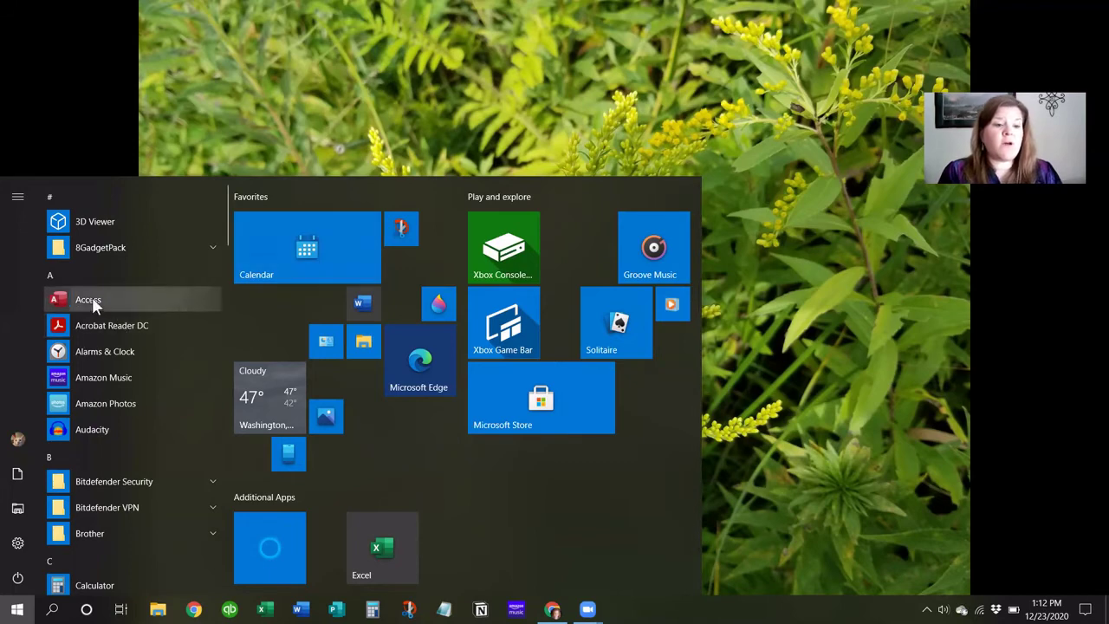
Pin the Access app from the app list to Start.
{"action": "mouse_move", "coordinate": [89, 299]}
{"action": "left_mouse_down"}
{"action": "mouse_move", "coordinate": [479, 435]}
{"action": "mouse_move", "coordinate": [543, 481]}
{"action": "mouse_move", "coordinate": [156, 294]}
{"action": "mouse_move", "coordinate": [94, 302]}
{"action": "left_mouse_up"}
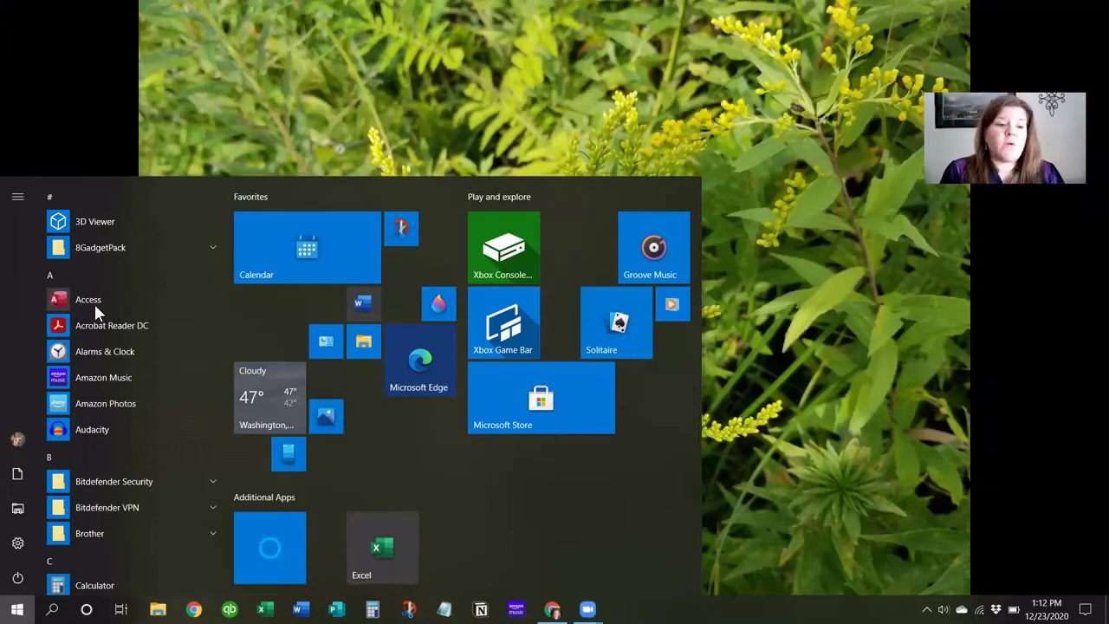
{"action": "right_click", "coordinate": [79, 298]}
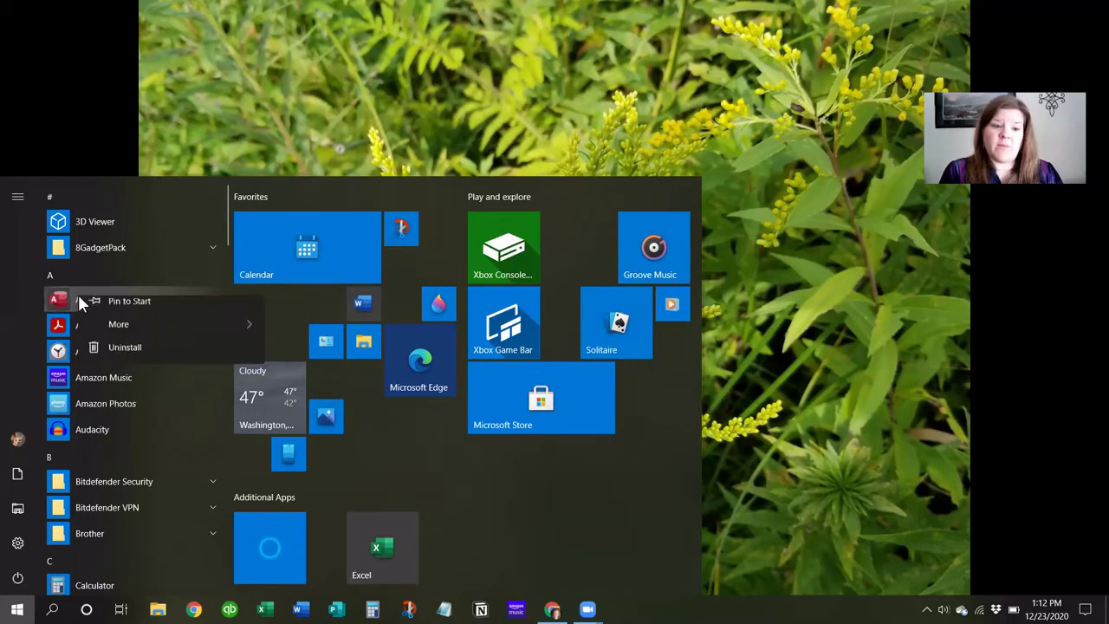
{"action": "left_click", "coordinate": [116, 310]}
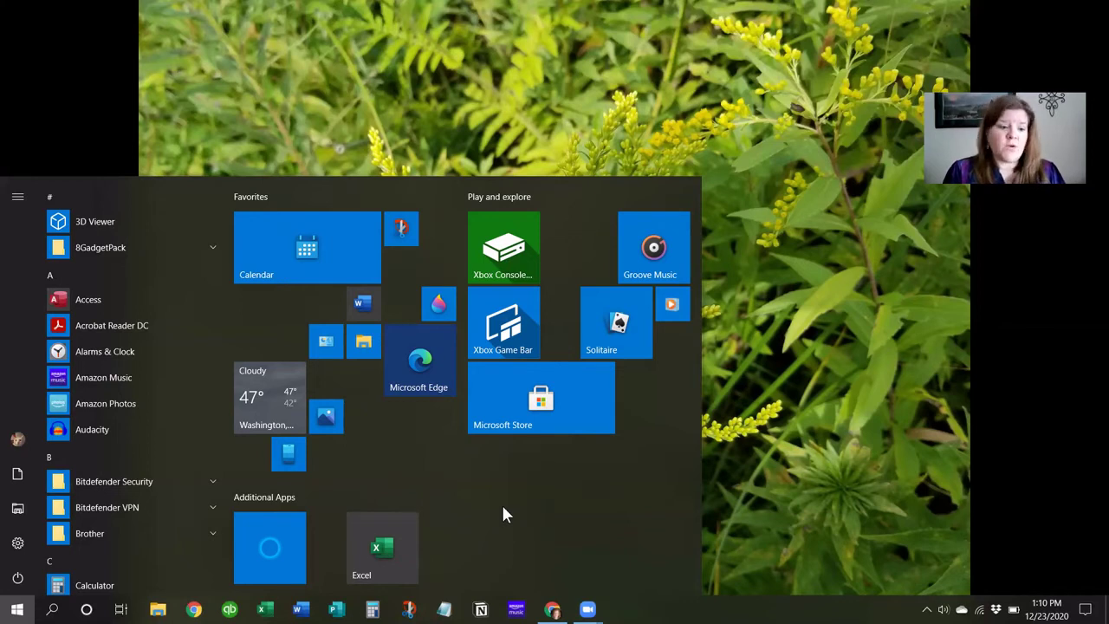
Open Windows Settings from the Start menu and search for 'start'.
{"action": "mouse_move", "coordinate": [15, 551]}
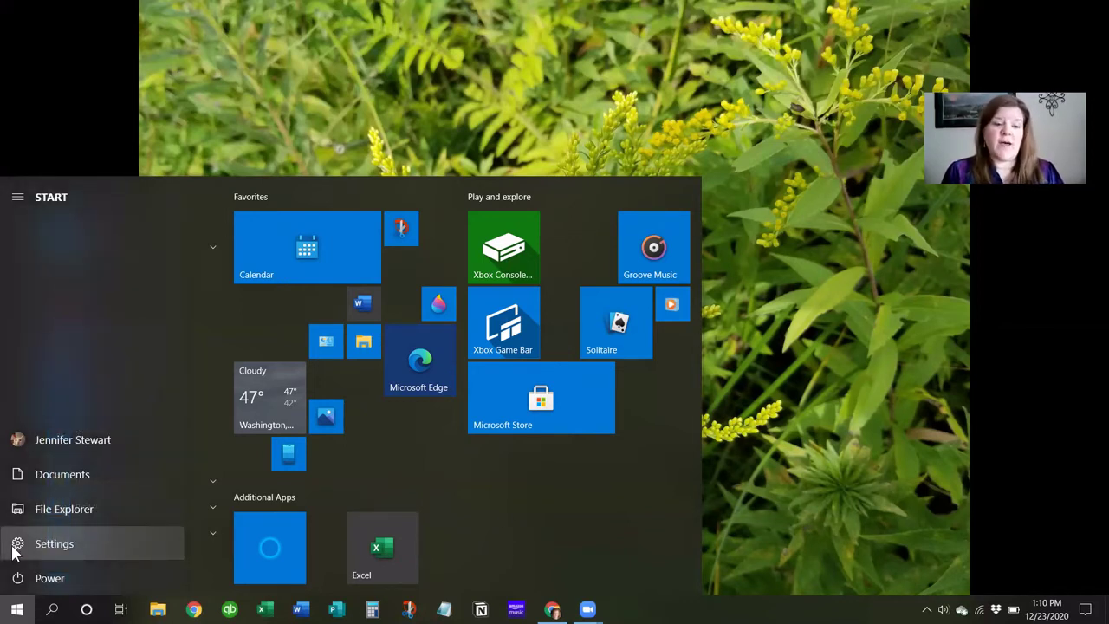
{"action": "left_click", "coordinate": [17, 546]}
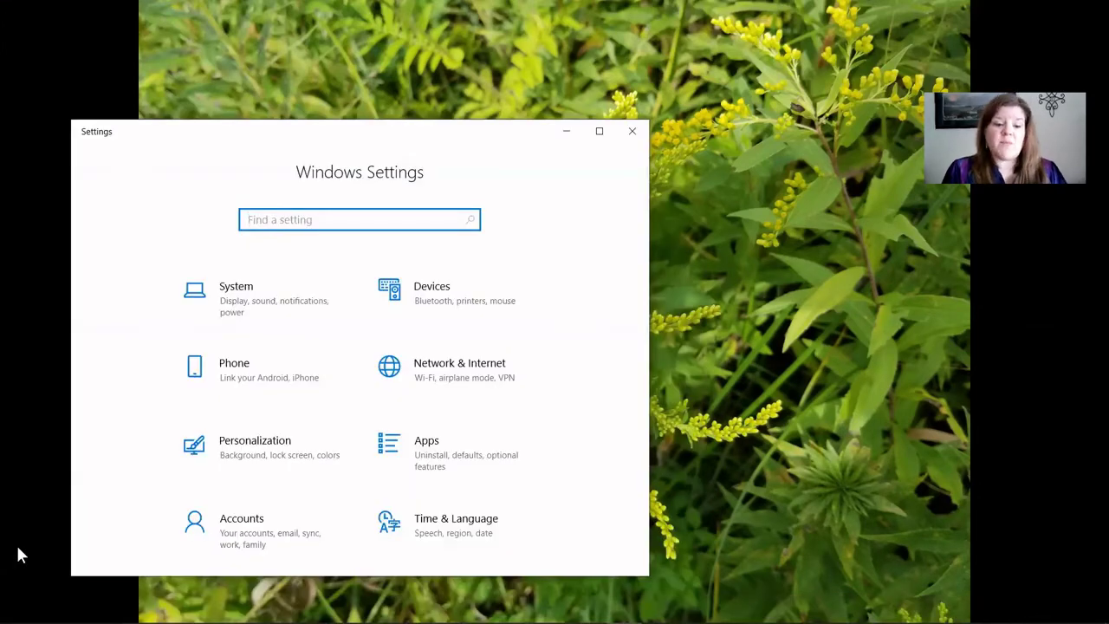
{"action": "type", "text": "s"}
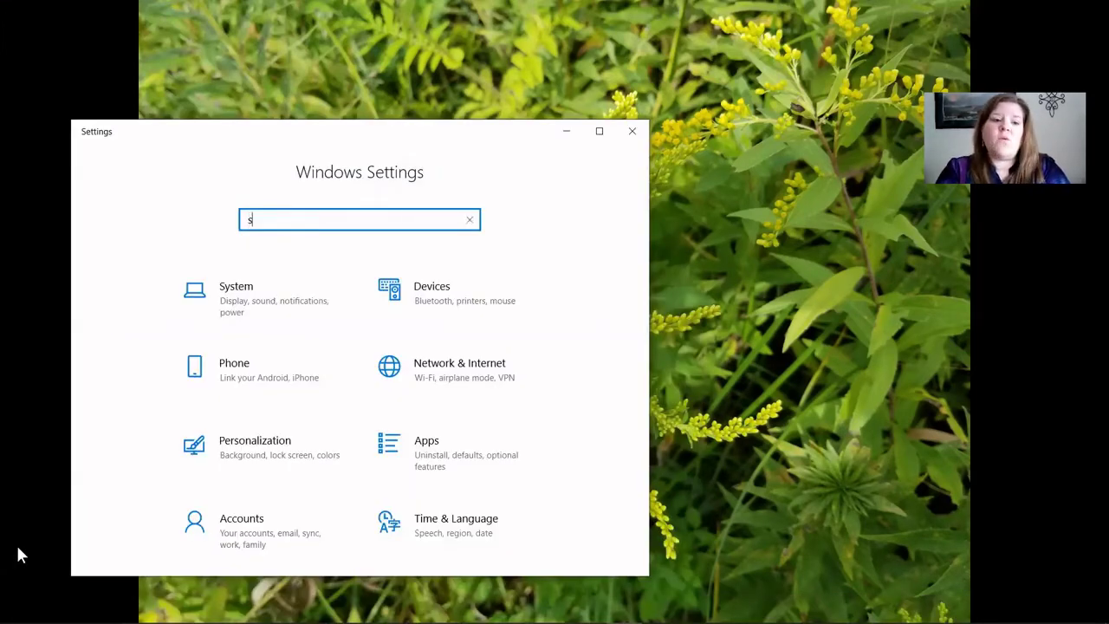
{"action": "type", "text": "tart"}
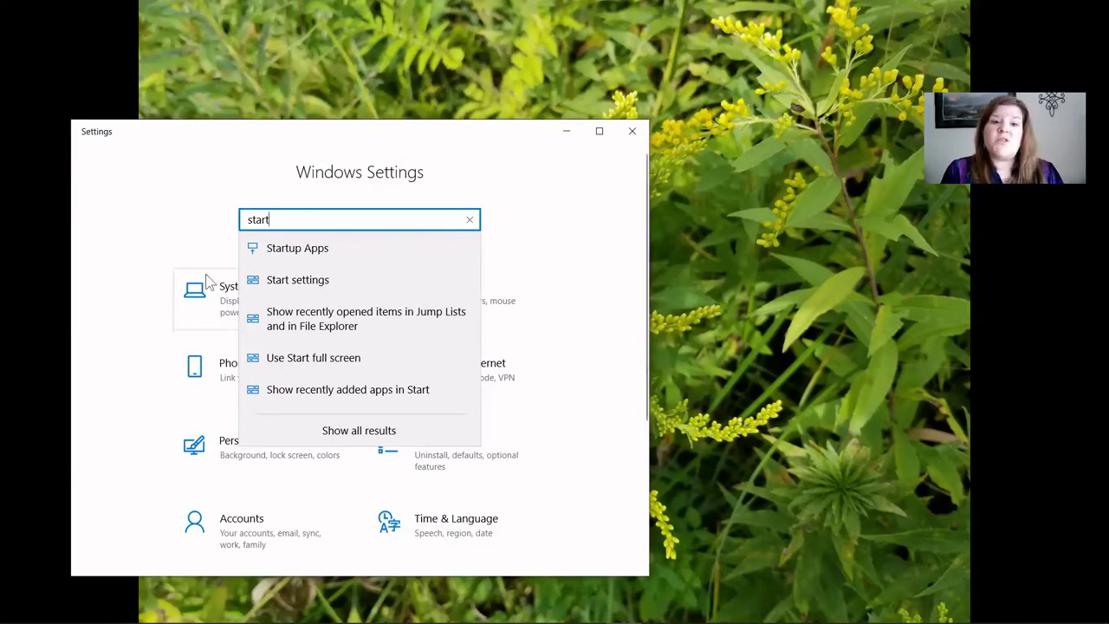
Open the Start page in Settings and scroll through its toggles and help links.
{"action": "left_click", "coordinate": [330, 277]}
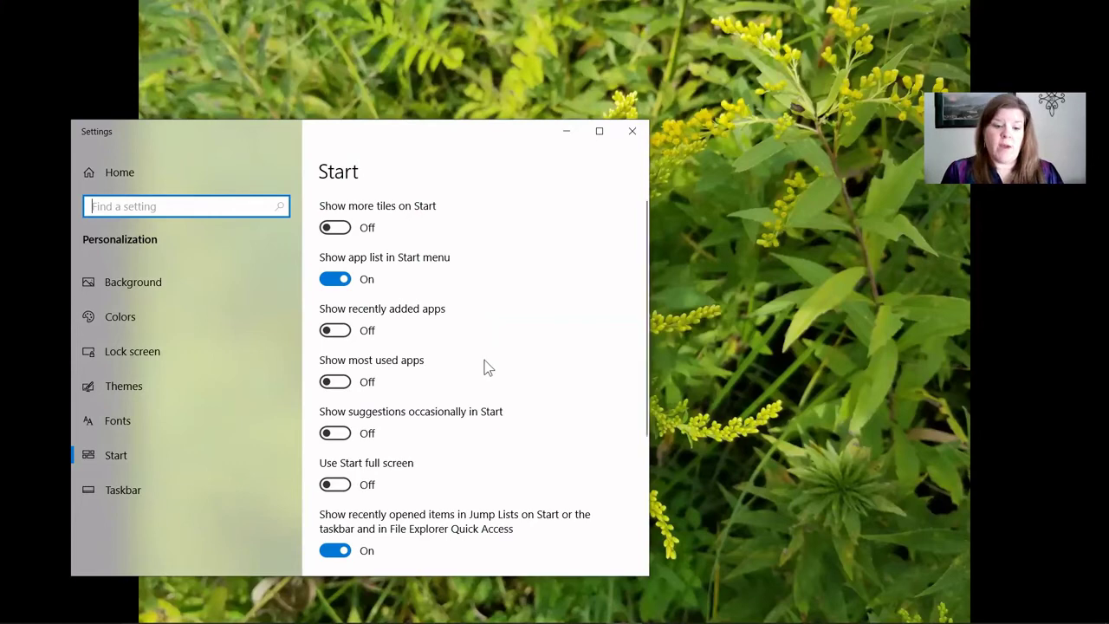
{"action": "scroll", "coordinate": [498, 472], "scroll_direction": "down", "scroll_amount": 3}
{"action": "scroll", "coordinate": [498, 472], "scroll_direction": "down", "scroll_amount": 3}
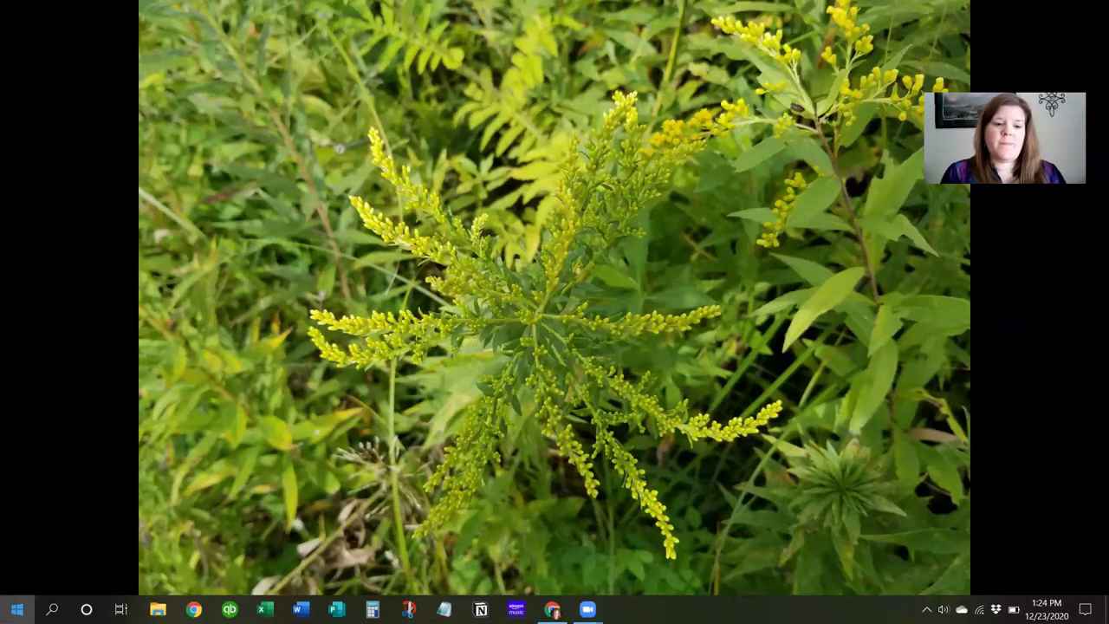
In the Start menu, place the Connection group between Photo & Video and Microsoft Office.
{"action": "left_click", "coordinate": [18, 610]}
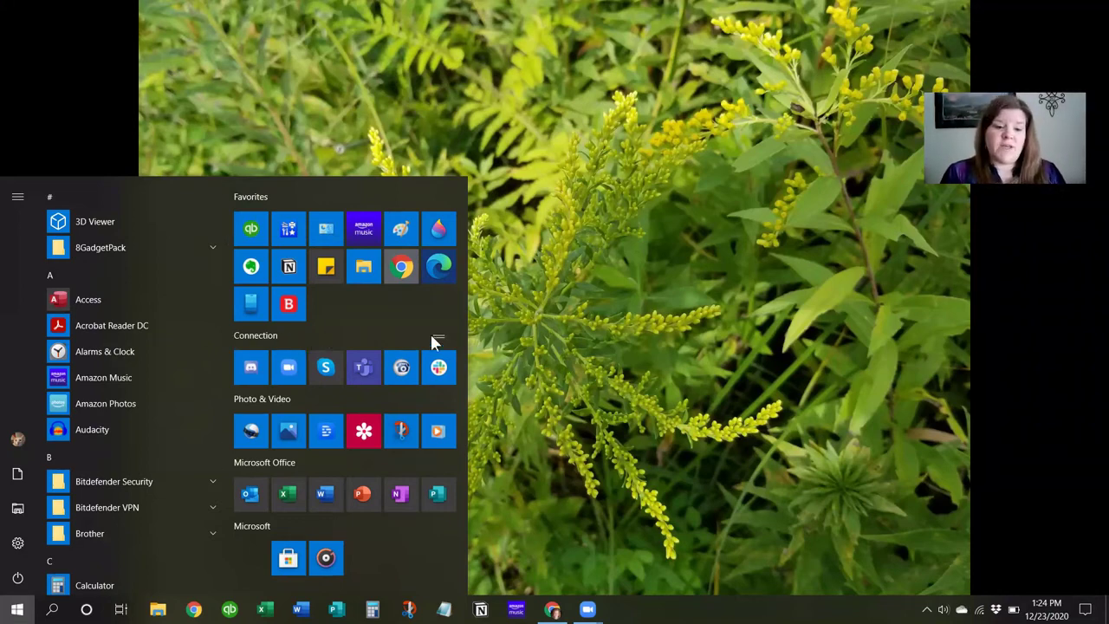
{"action": "left_click_drag", "start_coordinate": [439, 336], "coordinate": [435, 421]}
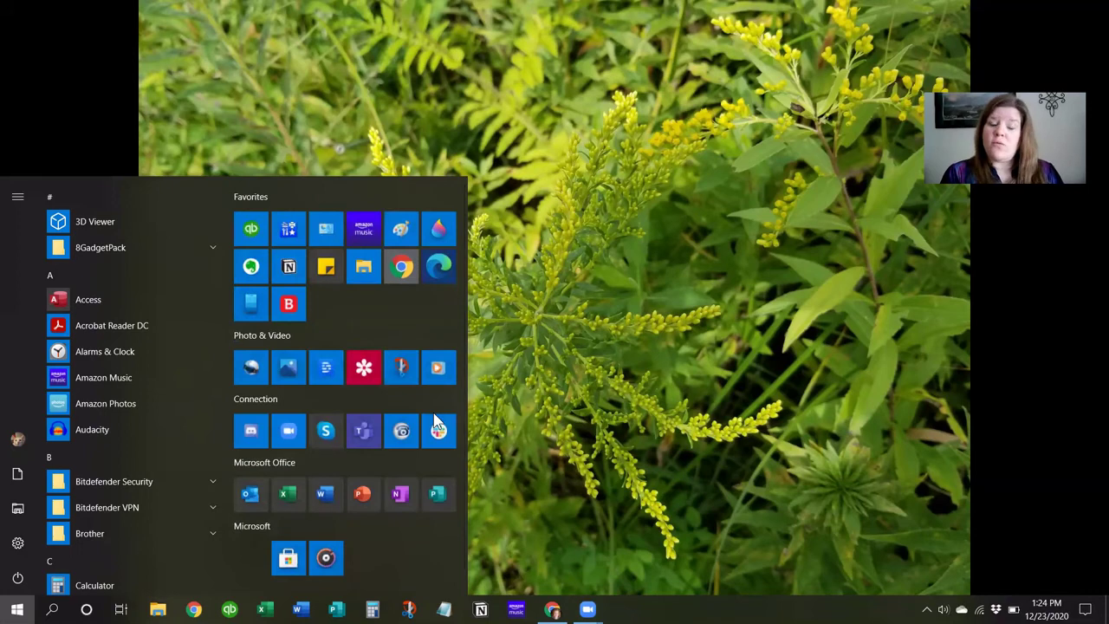